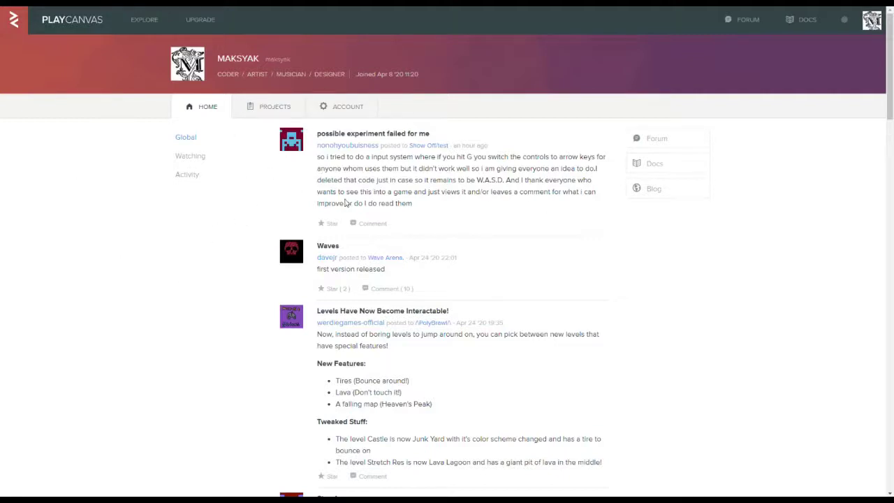
Open the football project in the editor and load its Untitled scene
{"action": "left_click", "coordinate": [284, 114]}
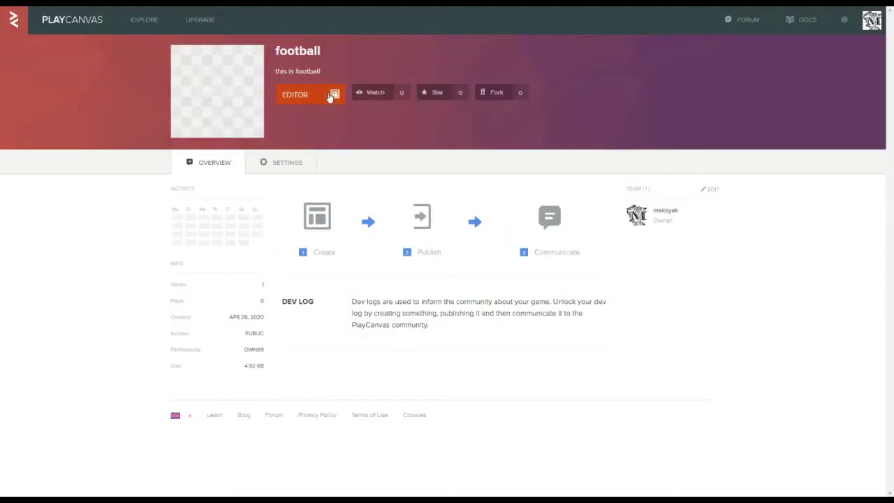
{"action": "left_click", "coordinate": [328, 95]}
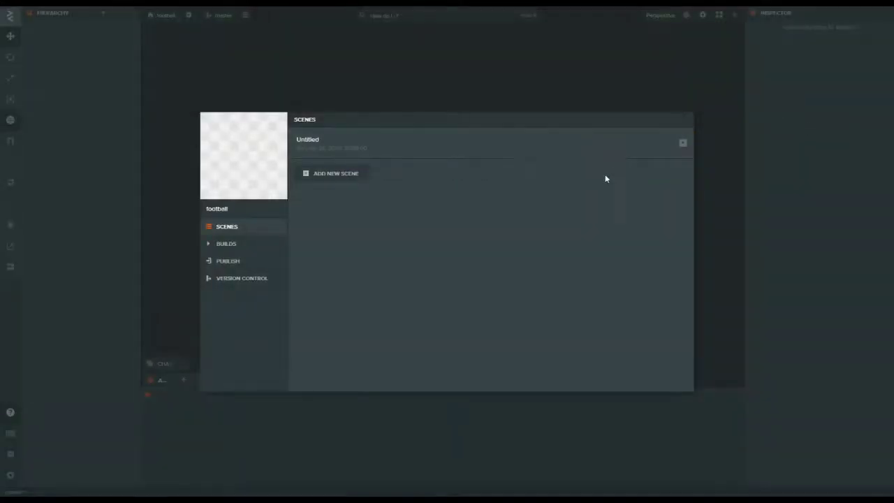
{"action": "left_click", "coordinate": [482, 142]}
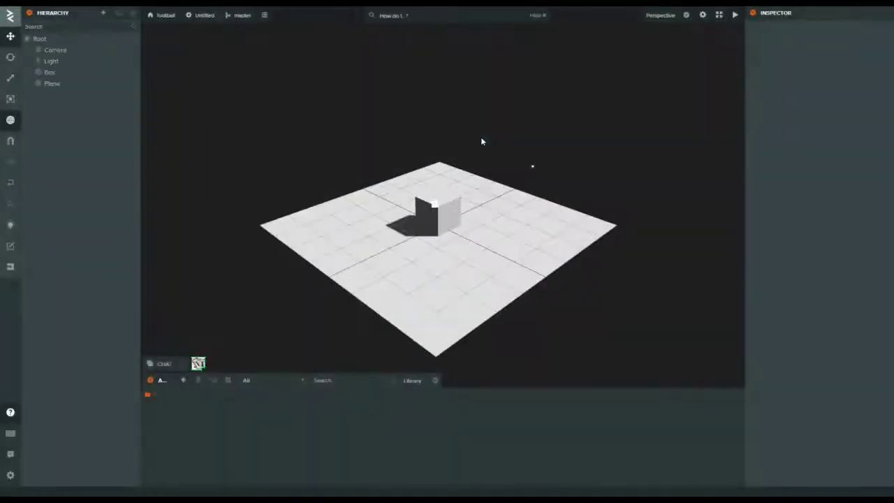
Delete the box from the scene
{"action": "left_click_drag", "start_coordinate": [431, 214], "coordinate": [551, 201]}
{"action": "left_click", "coordinate": [456, 203]}
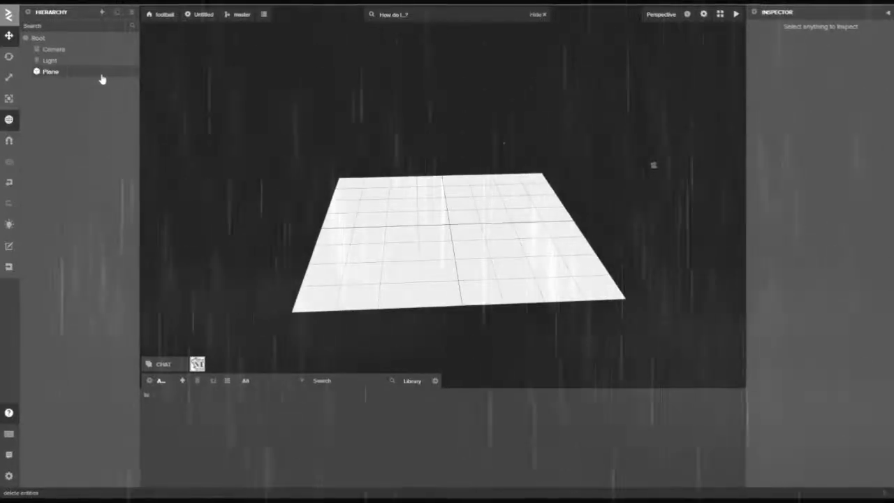
{"action": "left_click", "coordinate": [101, 72]}
{"action": "left_click_drag", "start_coordinate": [809, 96], "coordinate": [783, 97]}
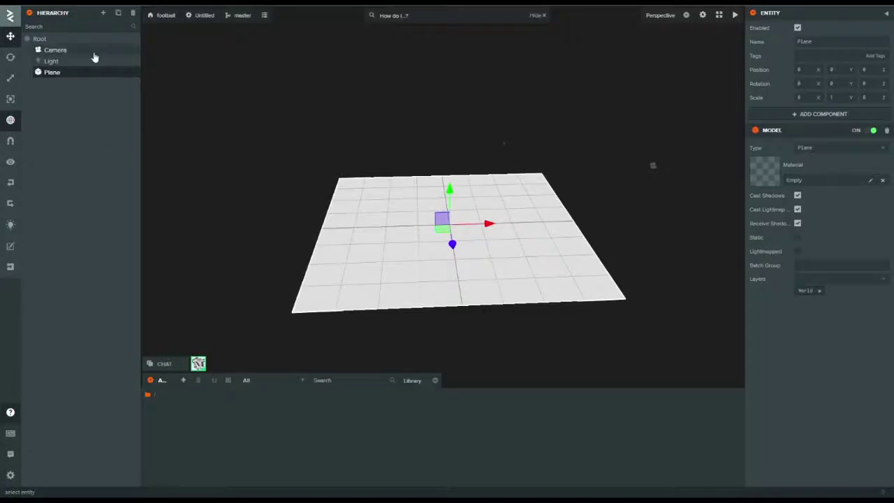
{"action": "left_click", "coordinate": [93, 53]}
{"action": "left_click", "coordinate": [88, 72]}
{"action": "left_click", "coordinate": [87, 51]}
{"action": "left_click", "coordinate": [90, 72]}
{"action": "left_click", "coordinate": [115, 77]}
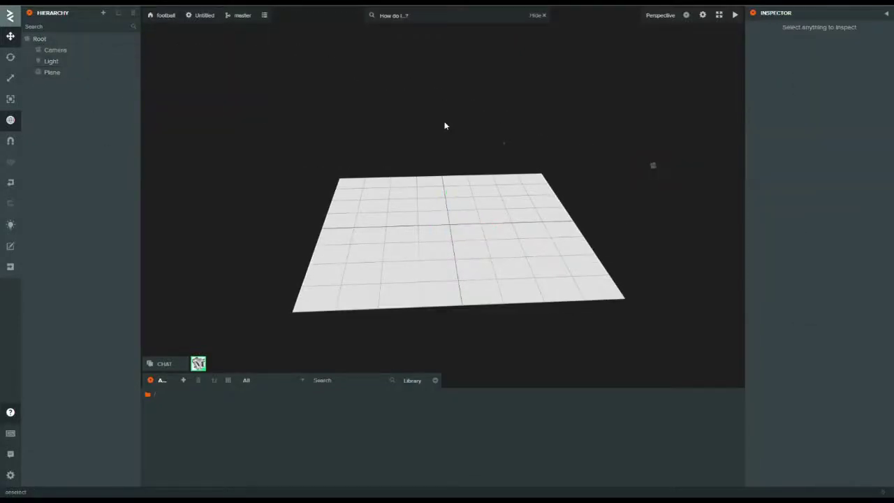
Set the plane's scale to 100 in both X and Z
{"action": "left_click", "coordinate": [69, 71]}
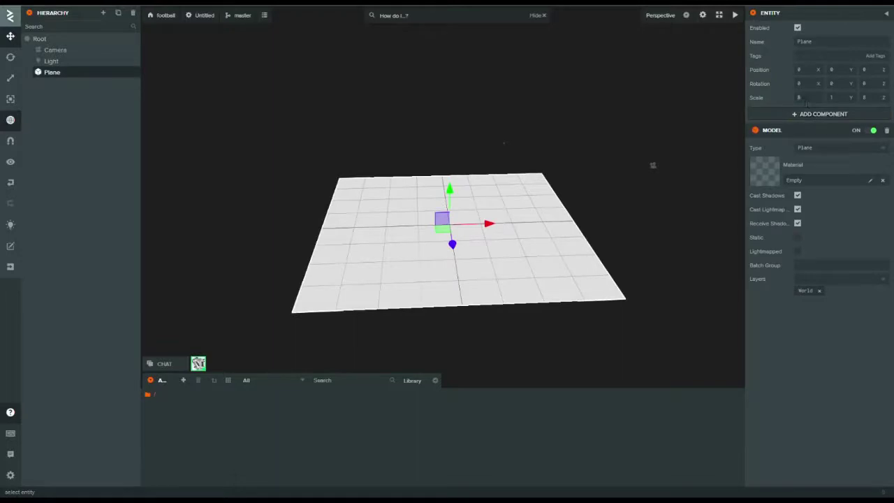
{"action": "left_click", "coordinate": [768, 100]}
{"action": "left_click", "coordinate": [805, 98]}
{"action": "left_click_drag", "start_coordinate": [803, 98], "coordinate": [758, 104]}
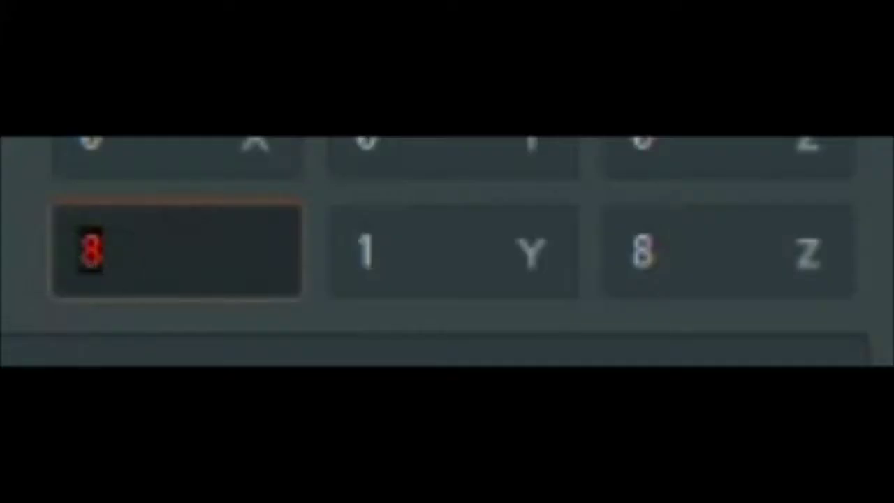
{"action": "type", "text": "100"}
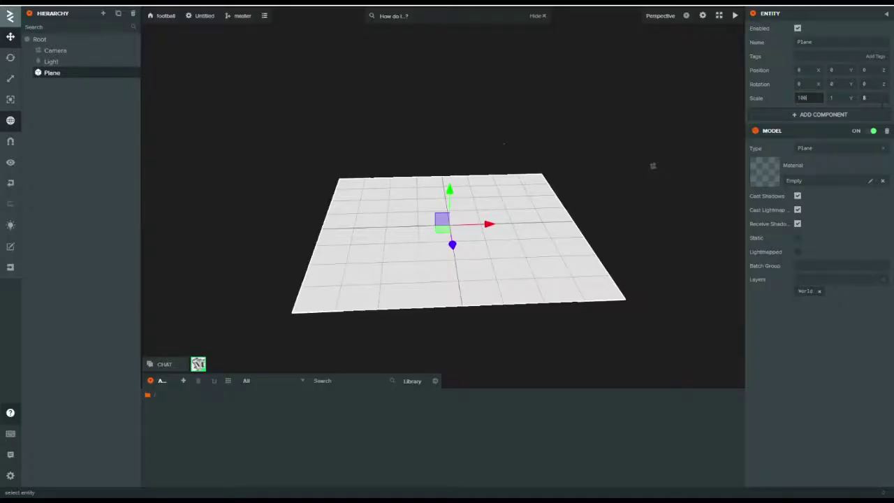
{"action": "left_click_drag", "start_coordinate": [874, 99], "coordinate": [860, 101]}
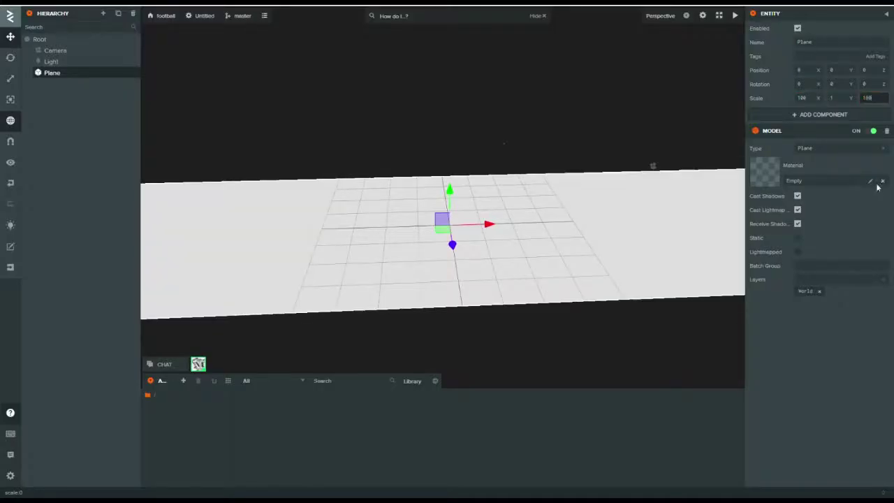
{"action": "left_click", "coordinate": [846, 98]}
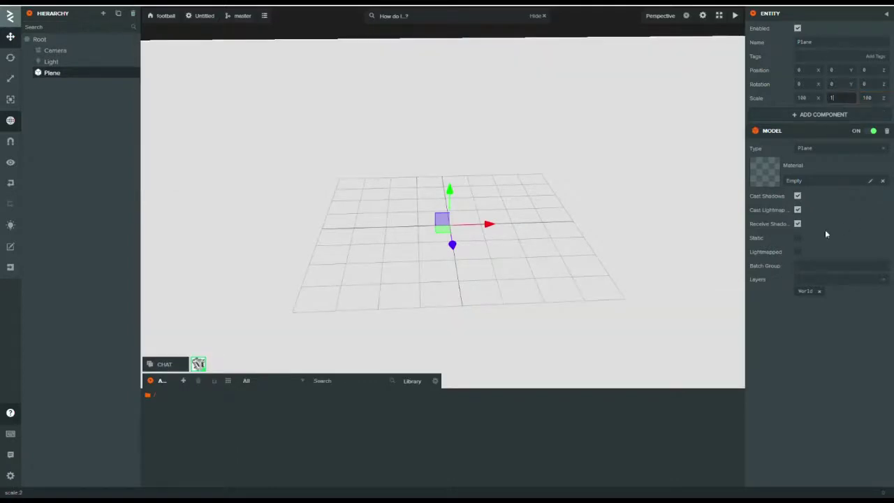
{"action": "scroll", "coordinate": [521, 208], "scroll_direction": "down", "scroll_amount": 10}
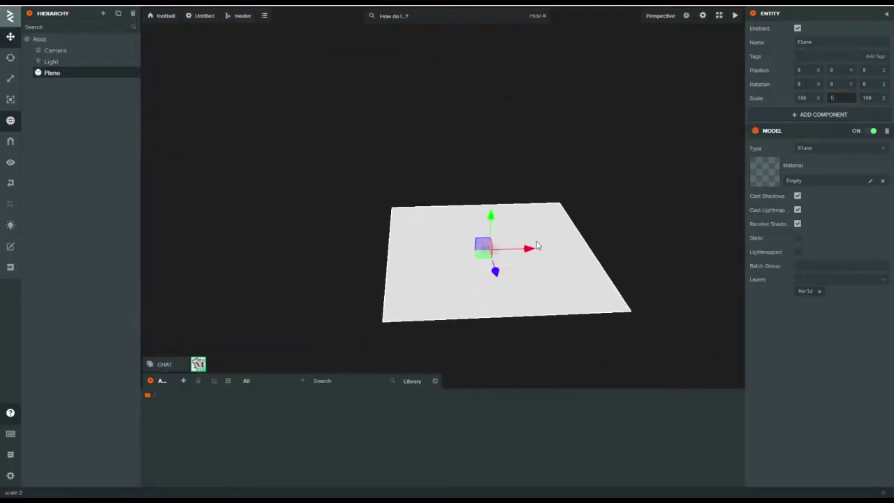
Undo the plane's last move along Z and deselect it
{"action": "scroll", "coordinate": [537, 245], "scroll_direction": "up", "scroll_amount": 4}
{"action": "scroll", "coordinate": [527, 301], "scroll_direction": "up", "scroll_amount": 2}
{"action": "left_click_drag", "start_coordinate": [437, 218], "coordinate": [310, 175]}
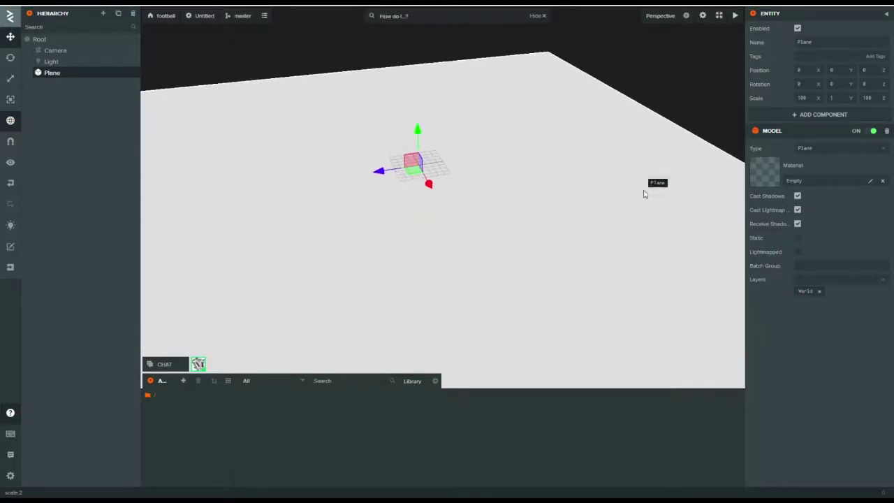
{"action": "left_click_drag", "start_coordinate": [515, 199], "coordinate": [462, 208]}
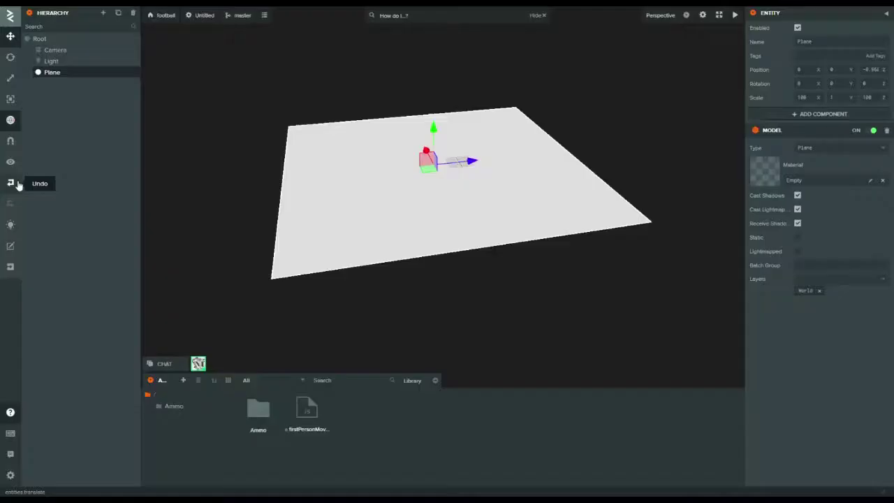
{"action": "key", "text": "ctrl+z"}
{"action": "left_click", "coordinate": [658, 135]}
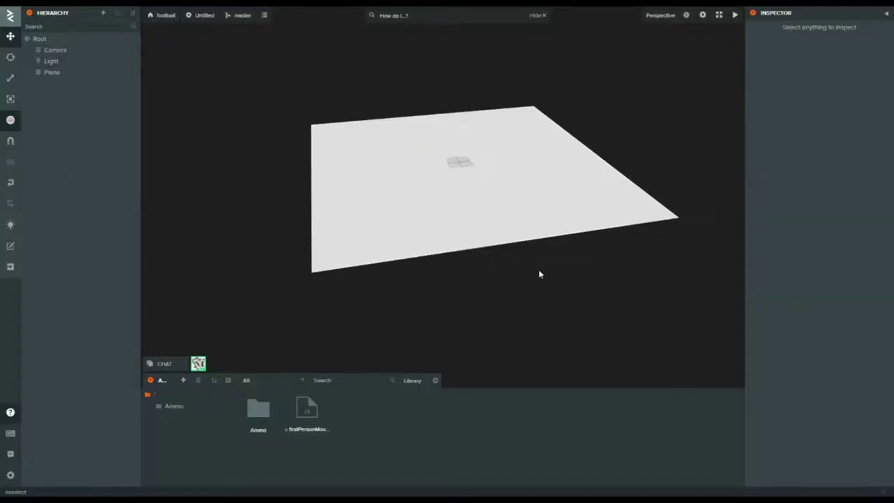
{"action": "scroll", "coordinate": [461, 99], "scroll_direction": "up", "scroll_amount": 2}
Add a Collision component to the plane
{"action": "left_click", "coordinate": [54, 75]}
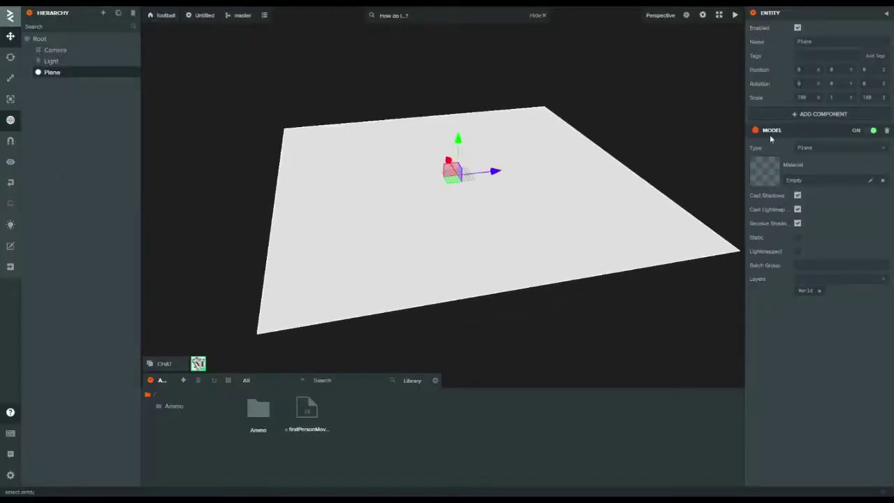
{"action": "left_click", "coordinate": [813, 114]}
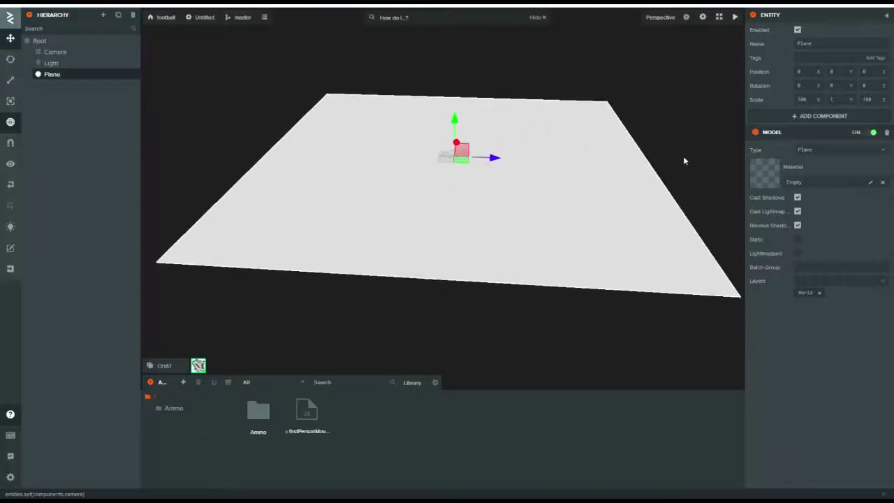
{"action": "left_click", "coordinate": [837, 117]}
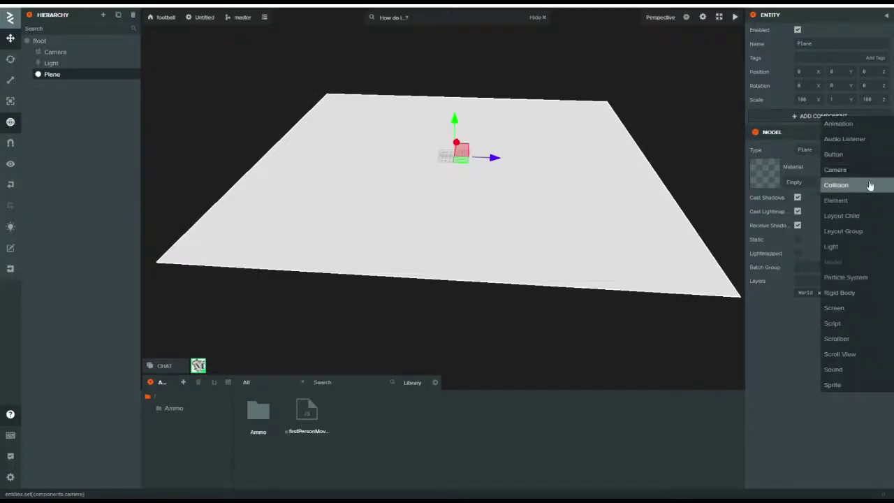
{"action": "left_click", "coordinate": [872, 184]}
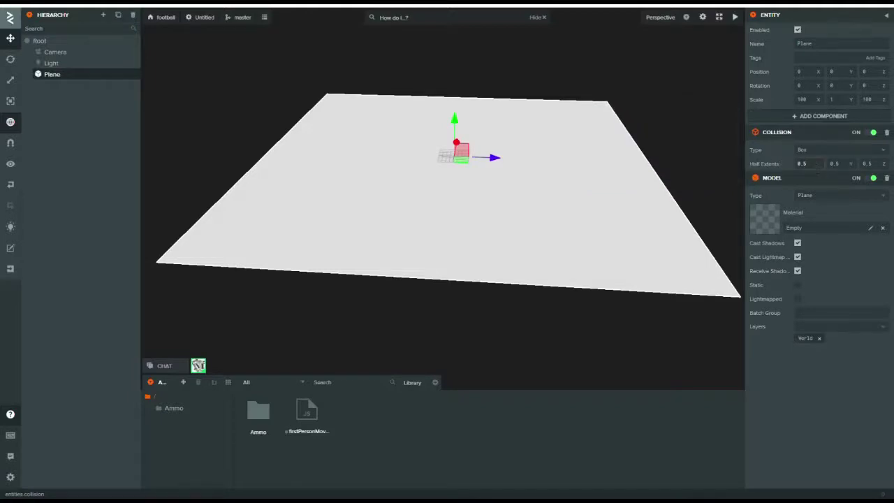
Set the plane's box collision half extents to 50 in X and Z, and add a Rigid Body component
{"action": "left_click_drag", "start_coordinate": [810, 166], "coordinate": [769, 170]}
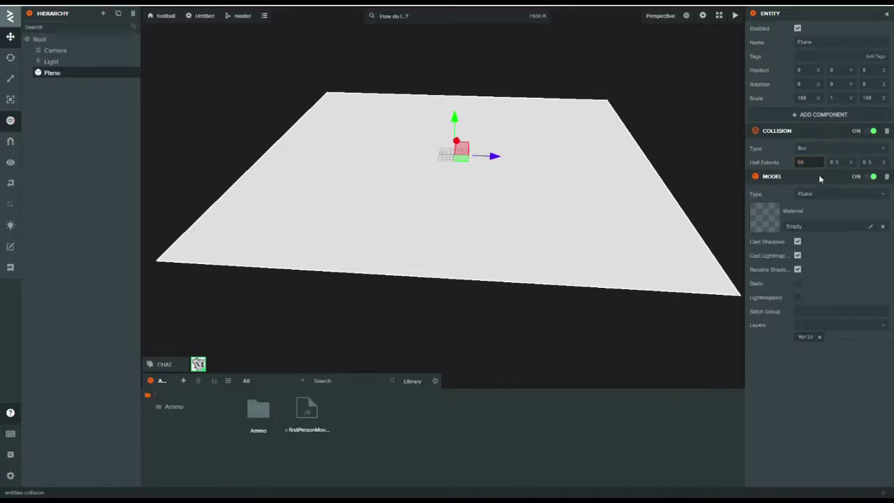
{"action": "left_click", "coordinate": [769, 159]}
{"action": "left_click", "coordinate": [810, 162]}
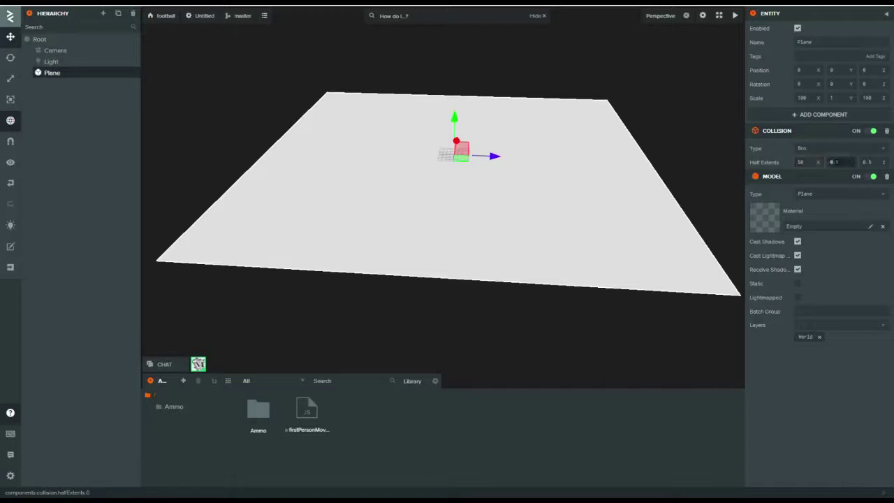
{"action": "left_click", "coordinate": [844, 100]}
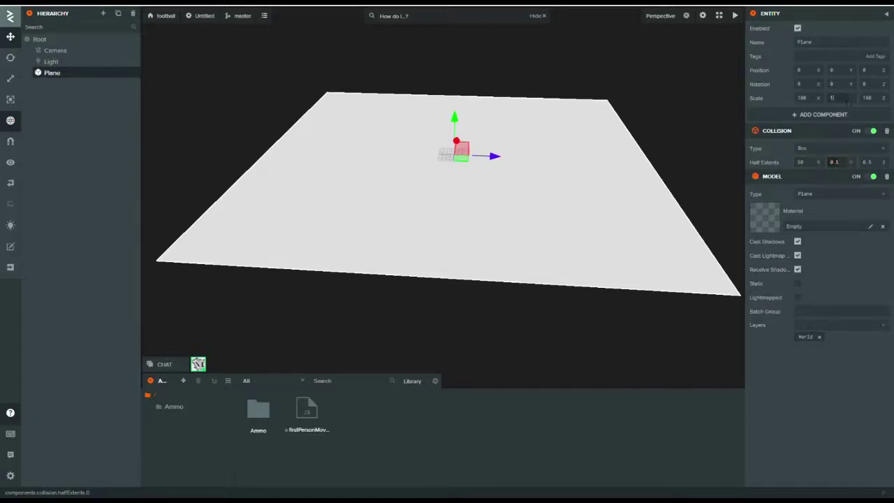
{"action": "left_click", "coordinate": [866, 162]}
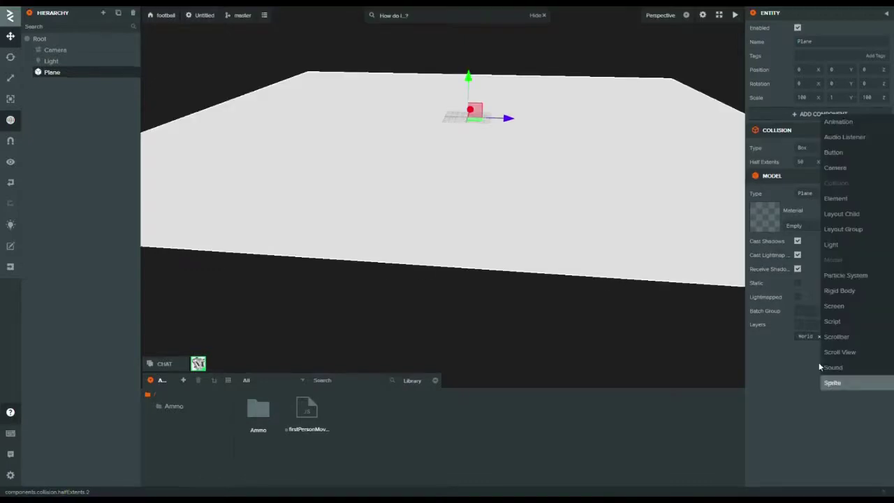
{"action": "left_click", "coordinate": [855, 291]}
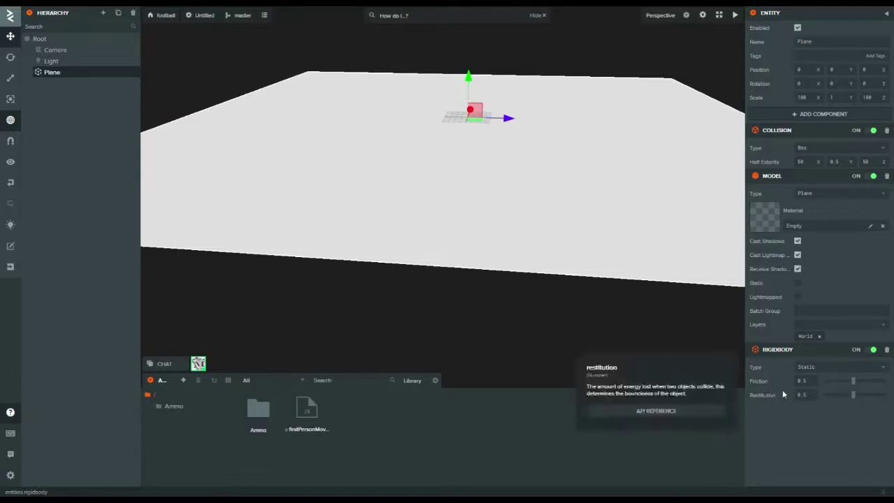
Set the restitution of the plane's rigid body to 0.5
{"action": "mouse_move", "coordinate": [859, 400]}
{"action": "left_mouse_down"}
{"action": "mouse_move", "coordinate": [881, 396]}
{"action": "mouse_move", "coordinate": [823, 403]}
{"action": "mouse_move", "coordinate": [857, 400]}
{"action": "left_mouse_up"}
{"action": "left_click_drag", "start_coordinate": [803, 396], "coordinate": [892, 411]}
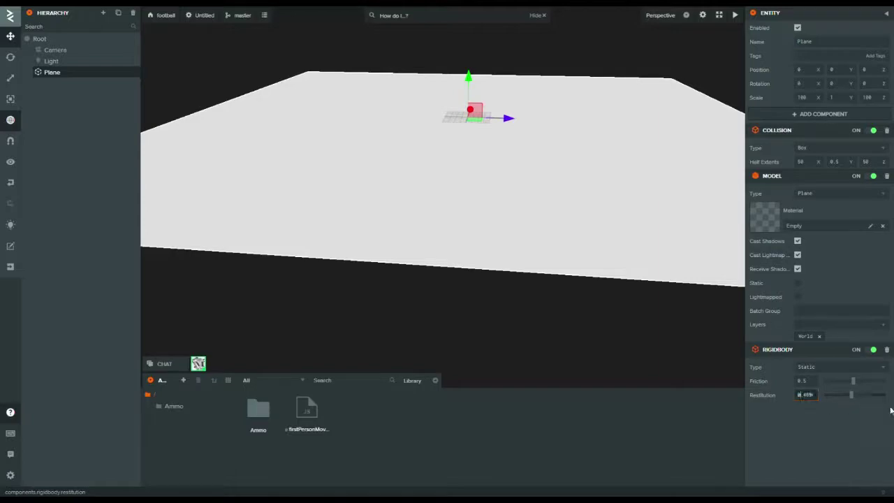
{"action": "key", "text": "Left"}
{"action": "key", "text": "Right"}
{"action": "key", "text": "Right"}
{"action": "key", "text": "Right"}
{"action": "key", "text": "Right"}
{"action": "key", "text": "Right"}
{"action": "key", "text": "Right"}
{"action": "key", "text": "BackSpace"}
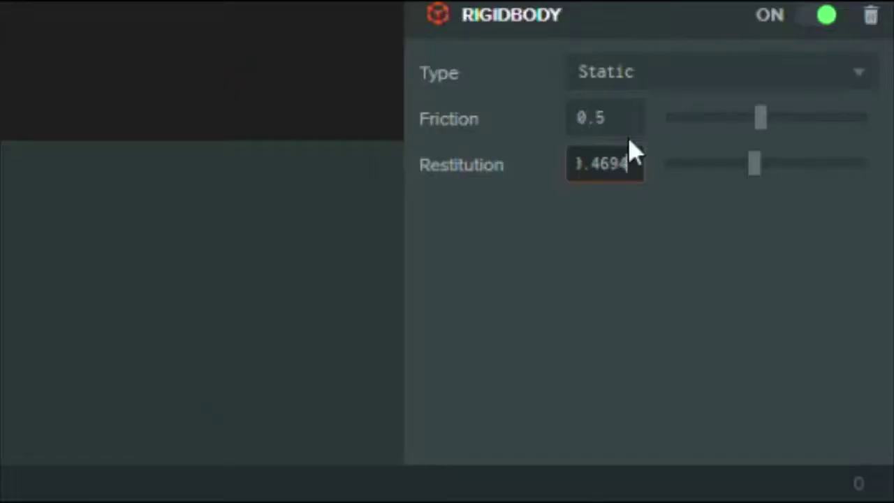
{"action": "key", "text": "BackSpace"}
{"action": "key", "text": "BackSpace"}
{"action": "key", "text": "BackSpace"}
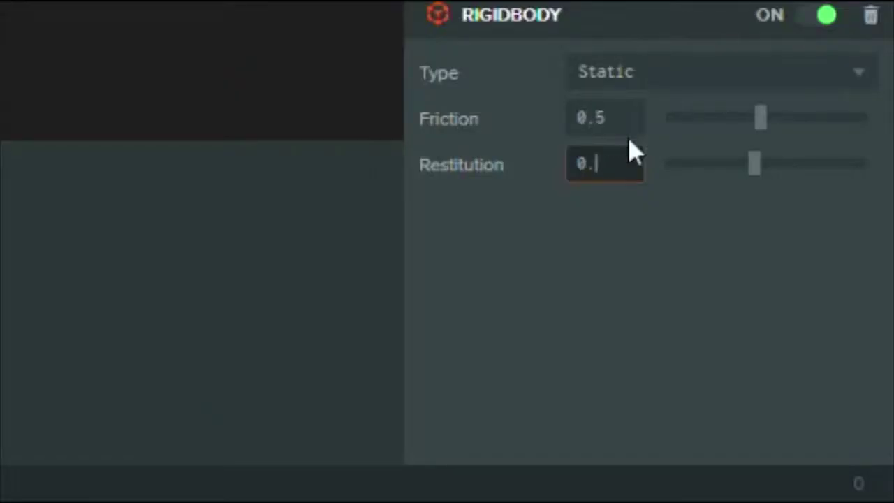
{"action": "type", "text": ".5"}
{"action": "left_click", "coordinate": [658, 217]}
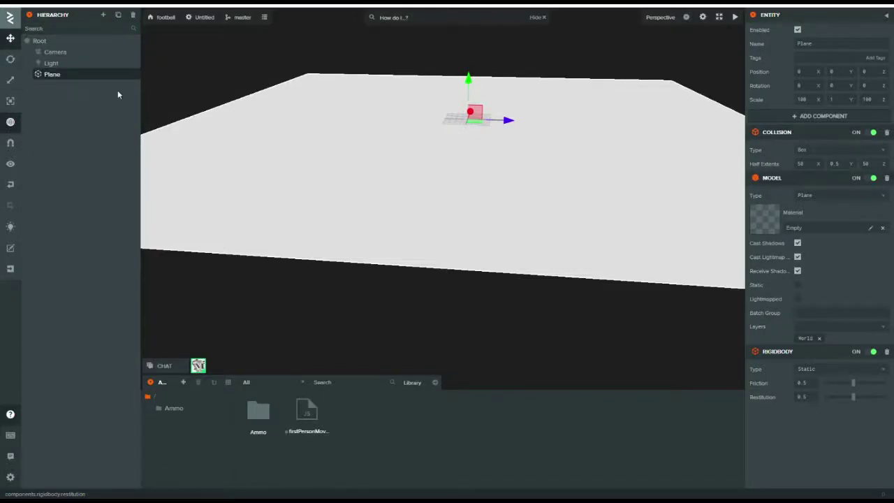
Add a new Model entity and move it out of the plane so it sits directly under Root
{"action": "left_click", "coordinate": [105, 16]}
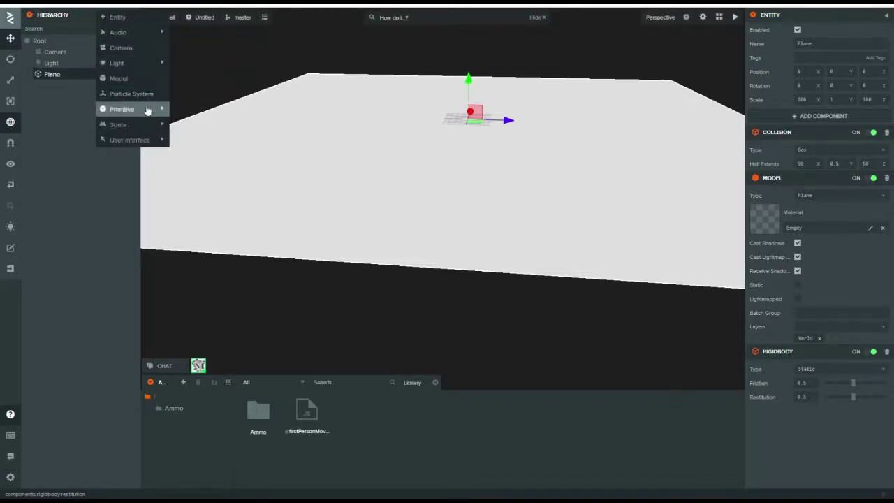
{"action": "left_click", "coordinate": [152, 79]}
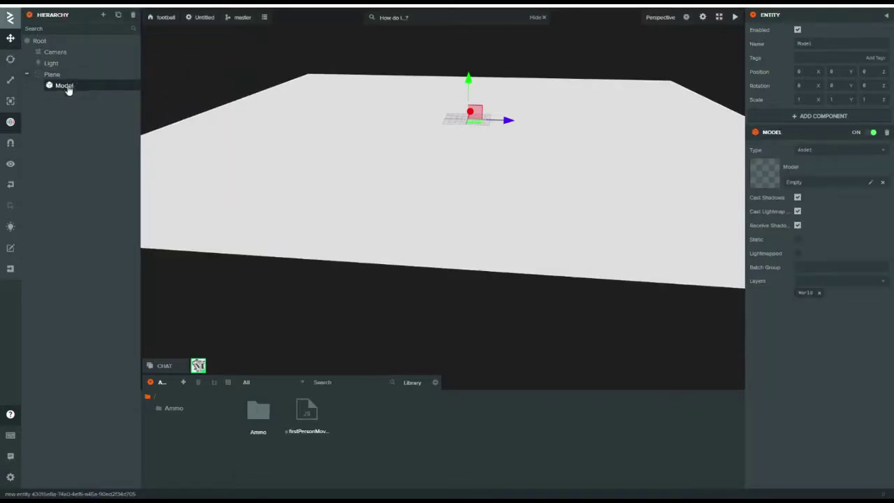
{"action": "left_click", "coordinate": [66, 90]}
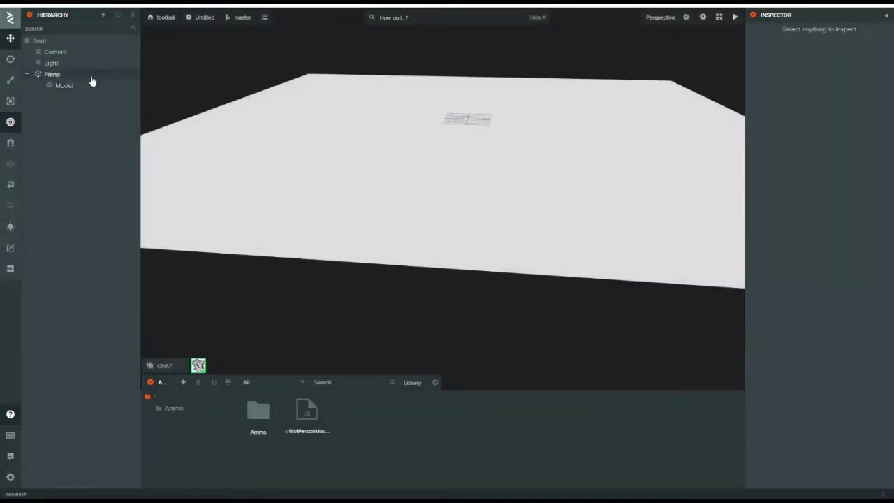
{"action": "left_click_drag", "start_coordinate": [107, 87], "coordinate": [33, 88]}
{"action": "left_click", "coordinate": [52, 76]}
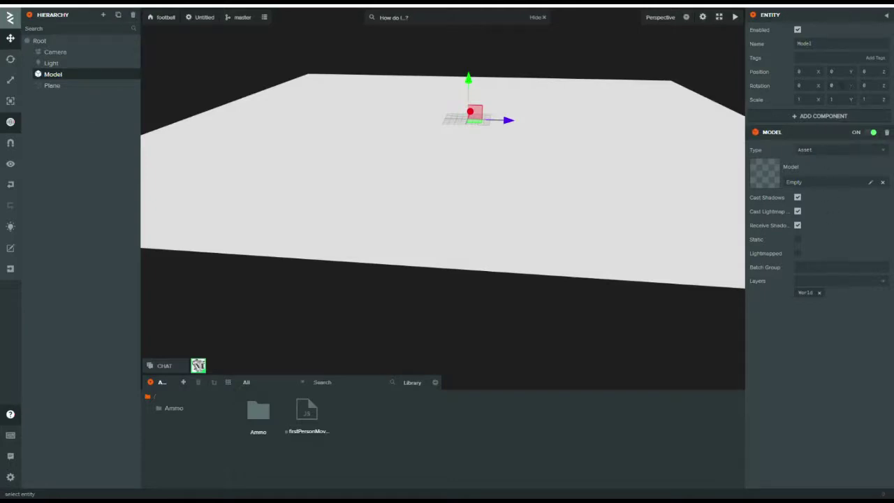
Add a Collision component to the Model entity and open its collision type options
{"action": "left_click", "coordinate": [827, 116]}
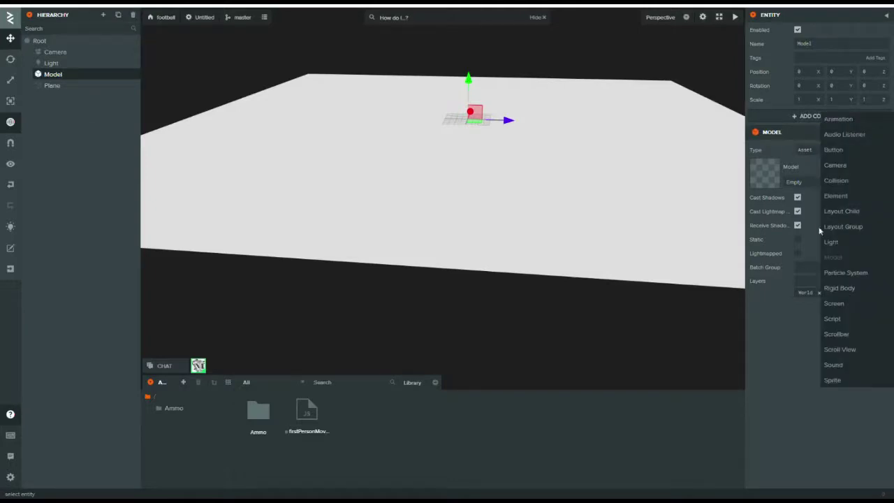
{"action": "left_click", "coordinate": [852, 182]}
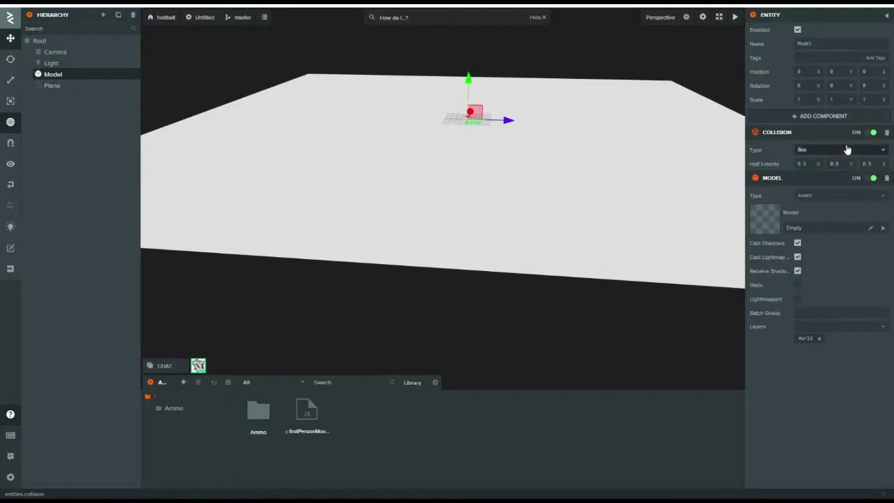
{"action": "left_click", "coordinate": [847, 149]}
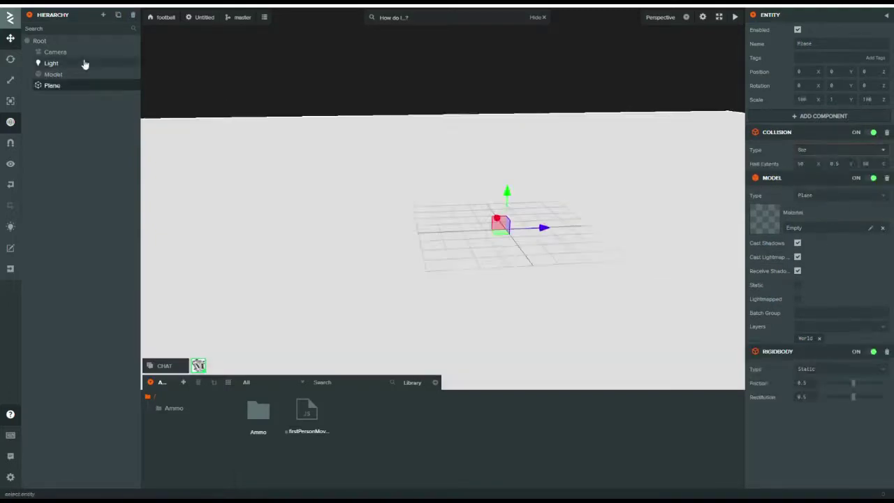
Add a Rigid Body component to the Model entity and set its type to Dynamic
{"action": "left_click", "coordinate": [96, 76]}
{"action": "left_click_drag", "start_coordinate": [556, 199], "coordinate": [489, 202]}
{"action": "scroll", "coordinate": [431, 172], "scroll_direction": "up", "scroll_amount": 2}
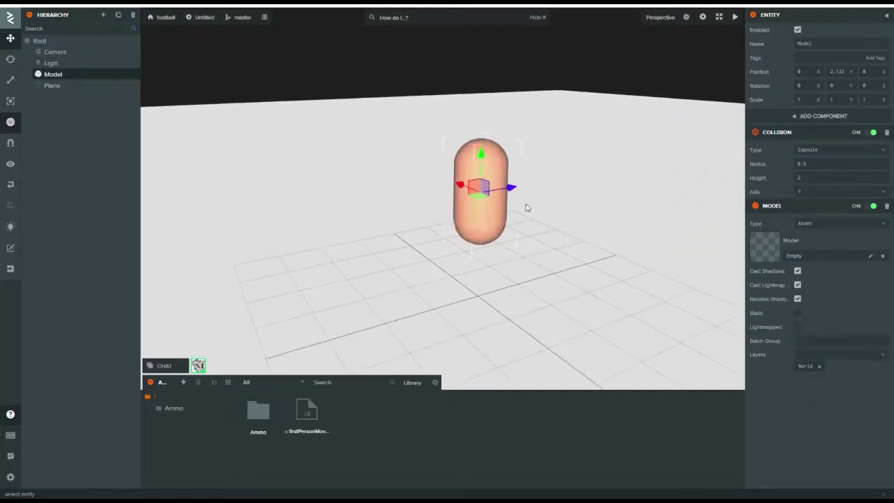
{"action": "scroll", "coordinate": [528, 209], "scroll_direction": "up", "scroll_amount": 4}
{"action": "scroll", "coordinate": [371, 170], "scroll_direction": "down", "scroll_amount": 5}
{"action": "left_click_drag", "start_coordinate": [460, 153], "coordinate": [541, 169]}
{"action": "scroll", "coordinate": [541, 169], "scroll_direction": "down", "scroll_amount": 5}
{"action": "left_click_drag", "start_coordinate": [602, 127], "coordinate": [616, 115]}
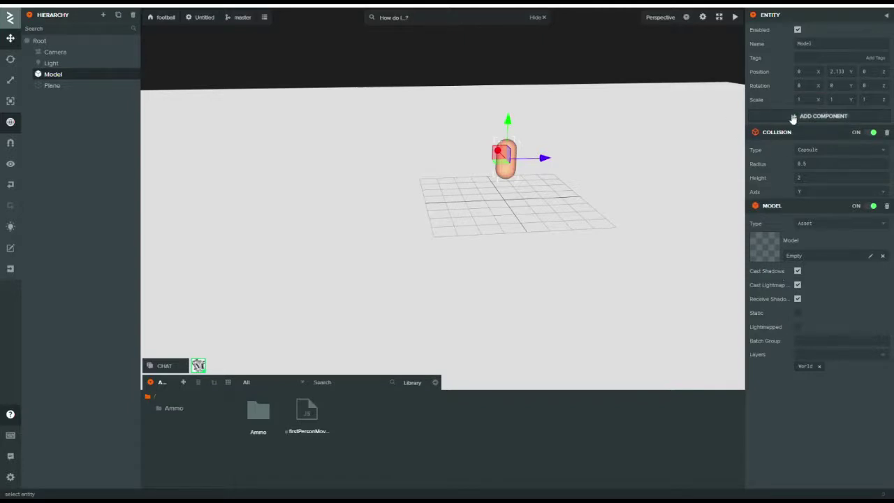
{"action": "left_click", "coordinate": [790, 116]}
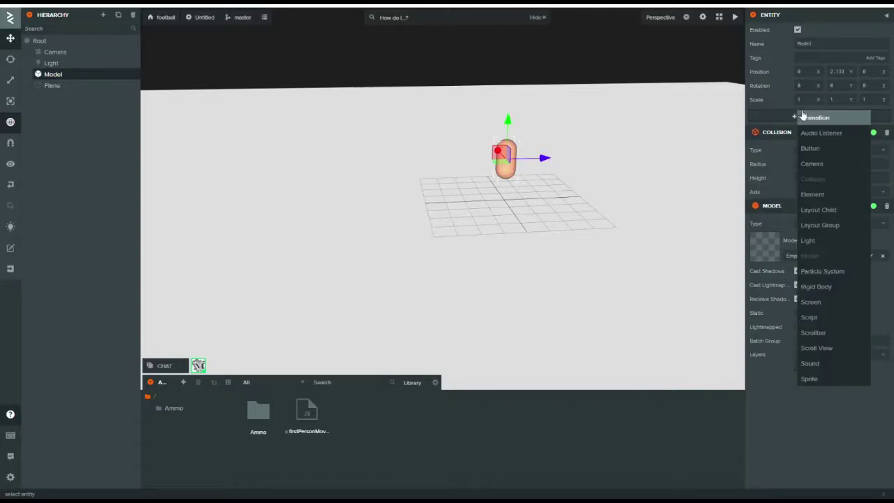
{"action": "left_click", "coordinate": [845, 286]}
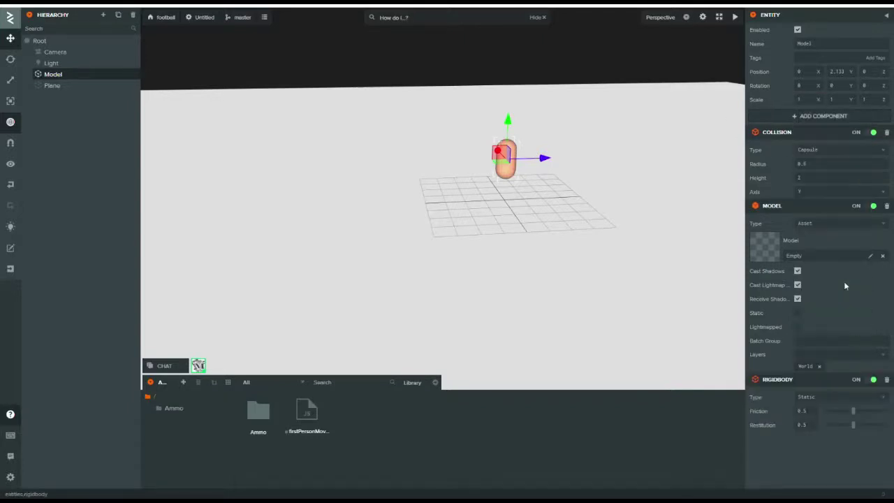
{"action": "left_click", "coordinate": [833, 398]}
{"action": "left_click", "coordinate": [835, 413]}
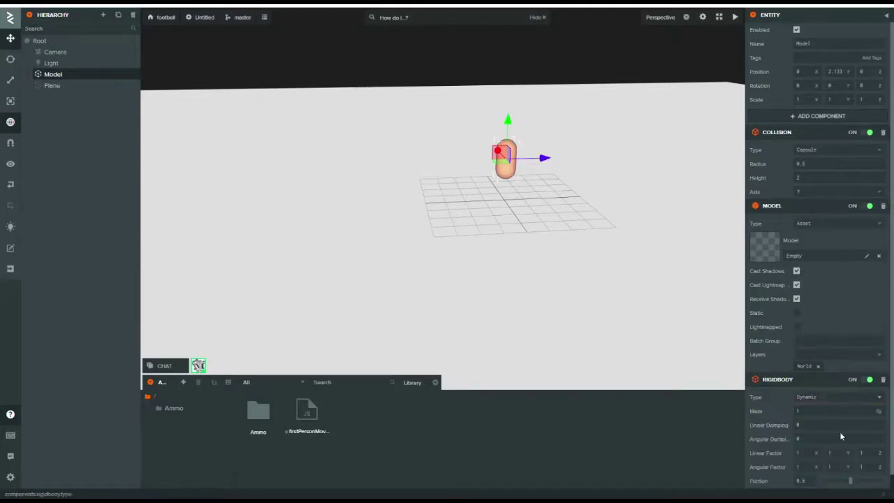
Set the Model's rigid body mass to 100 kg, linear damping to 0.99, and angular factor to 0 on X, Y and Z
{"action": "scroll", "coordinate": [839, 432], "scroll_direction": "down", "scroll_amount": 1}
{"action": "left_click", "coordinate": [820, 398]}
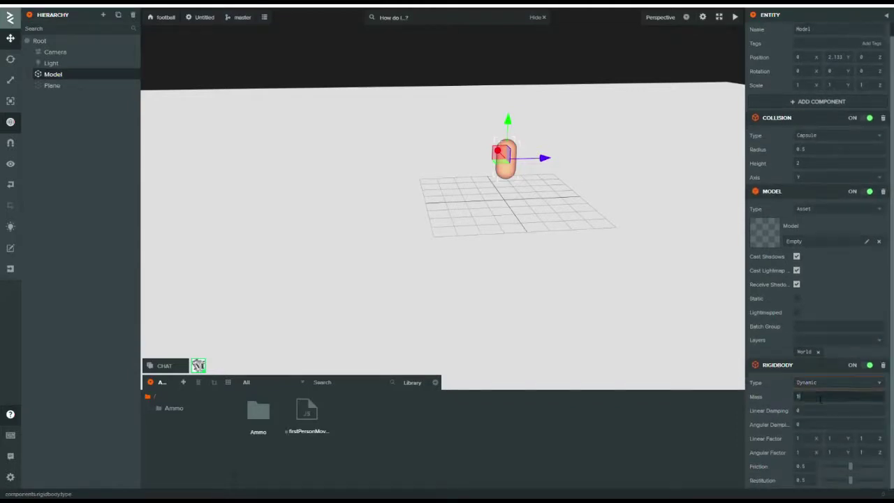
{"action": "left_click", "coordinate": [841, 414]}
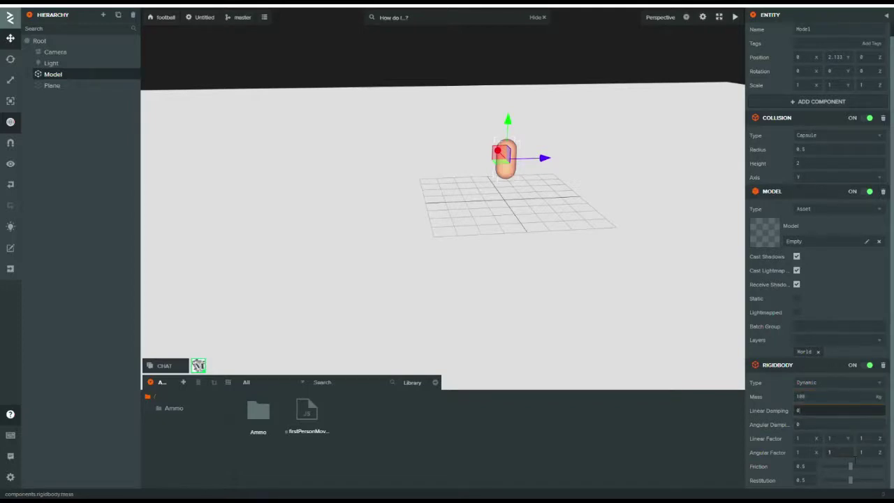
{"action": "left_click", "coordinate": [780, 393]}
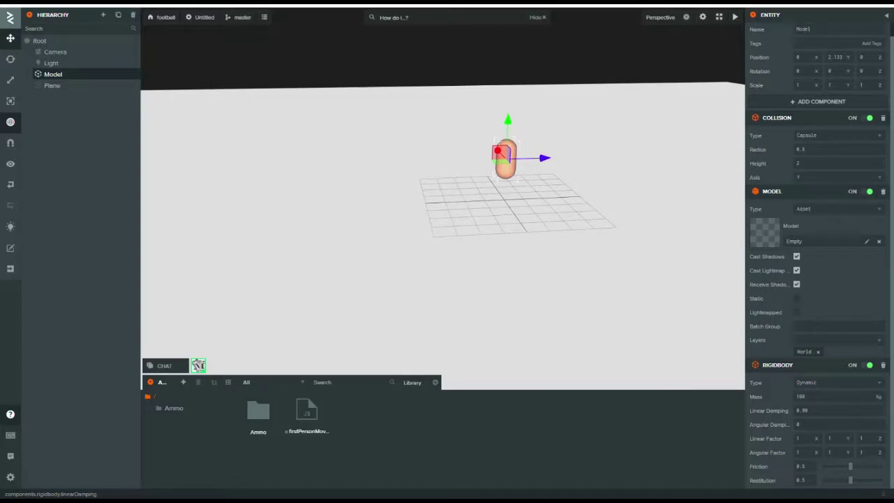
{"action": "left_click", "coordinate": [833, 410]}
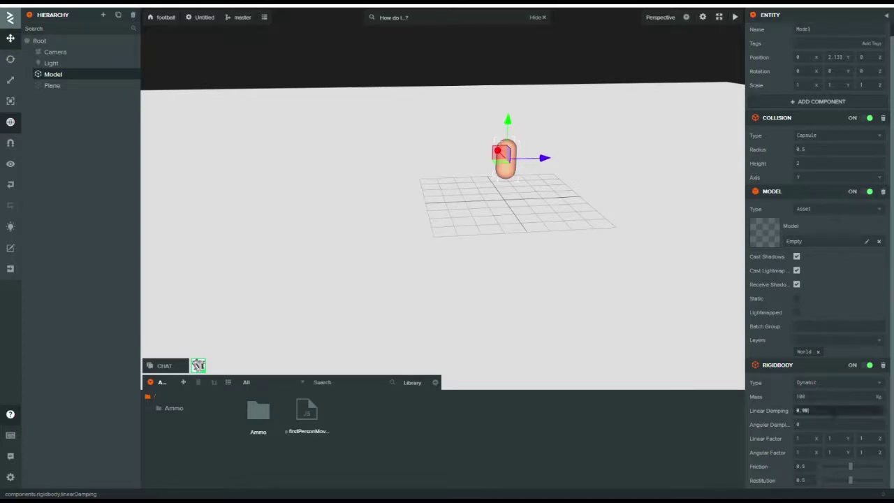
{"action": "left_click", "coordinate": [812, 453]}
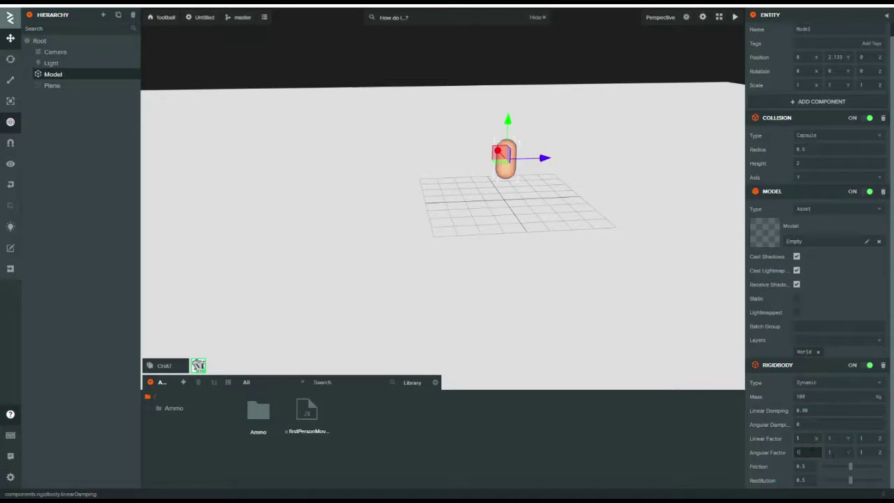
{"action": "left_click", "coordinate": [810, 440]}
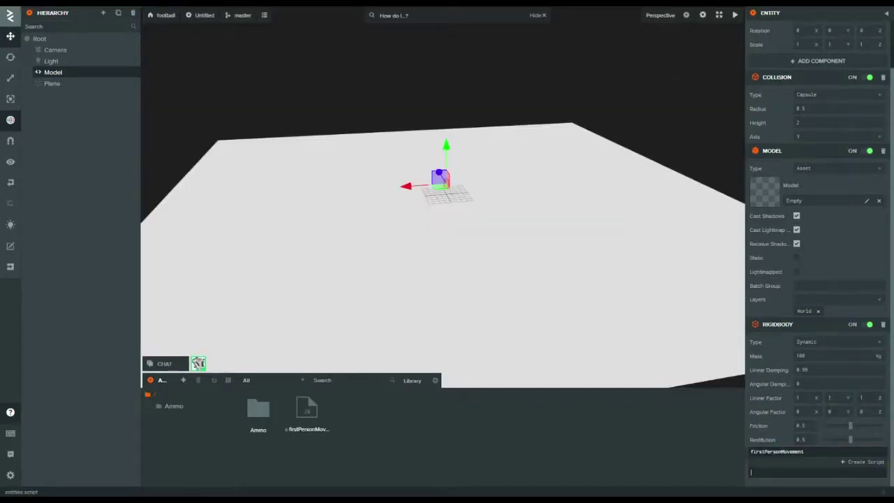
Attach the firstPersonMovement script to the Model entity through a Script component
{"action": "left_click", "coordinate": [818, 451]}
{"action": "scroll", "coordinate": [845, 475], "scroll_direction": "down", "scroll_amount": 1}
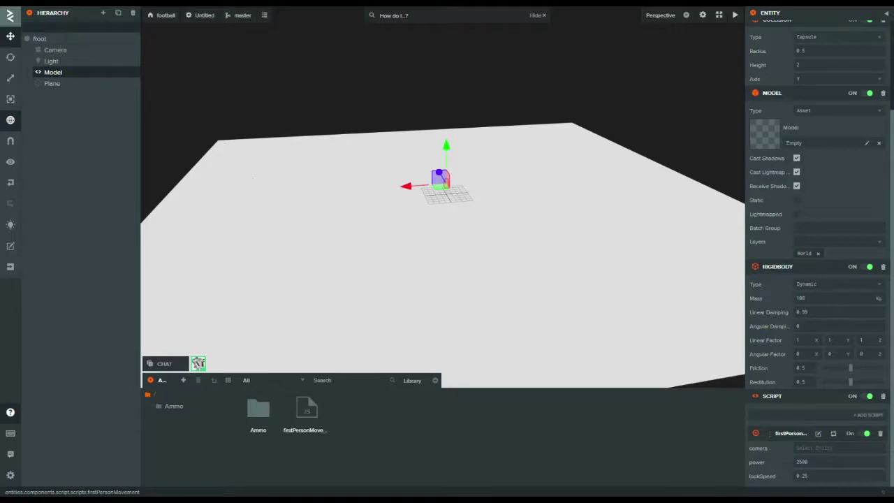
Add a new Camera entity as a child of the Model entity
{"action": "right_click", "coordinate": [79, 73]}
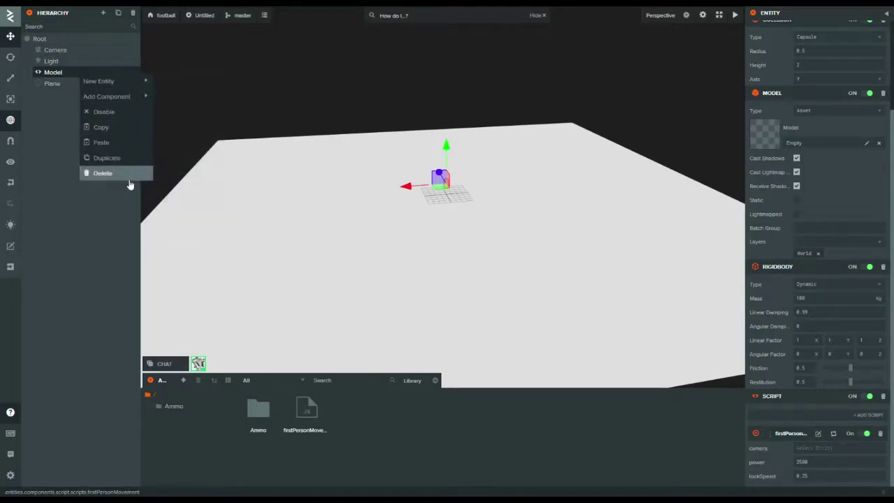
{"action": "mouse_move", "coordinate": [124, 82]}
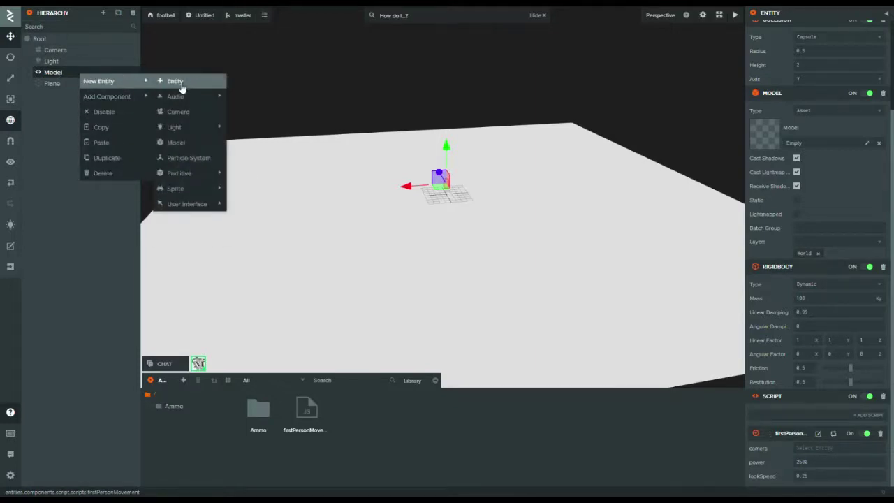
{"action": "mouse_move", "coordinate": [230, 199]}
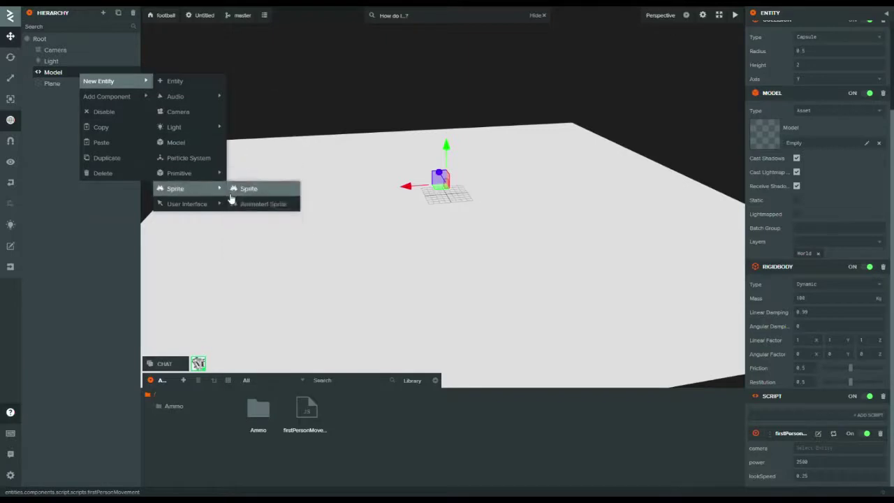
{"action": "left_click", "coordinate": [208, 111]}
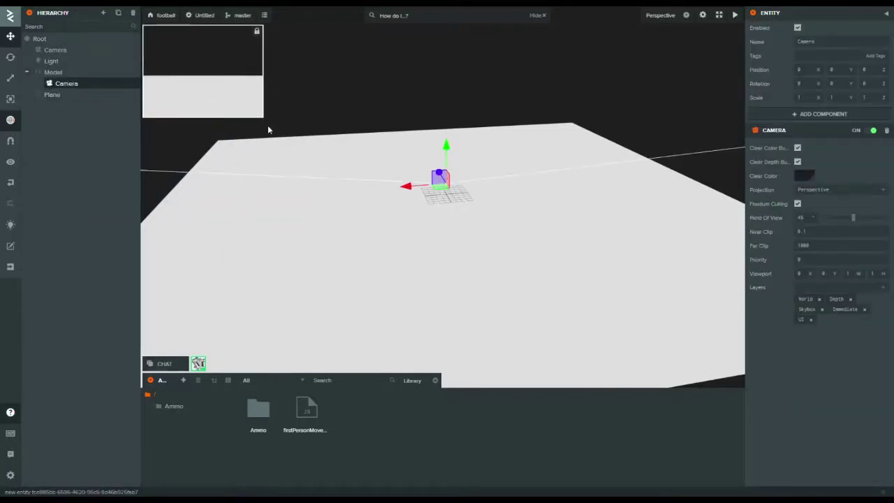
Assign the Model's child Camera to the camera attribute of the firstPersonMovement script
{"action": "left_click", "coordinate": [66, 73]}
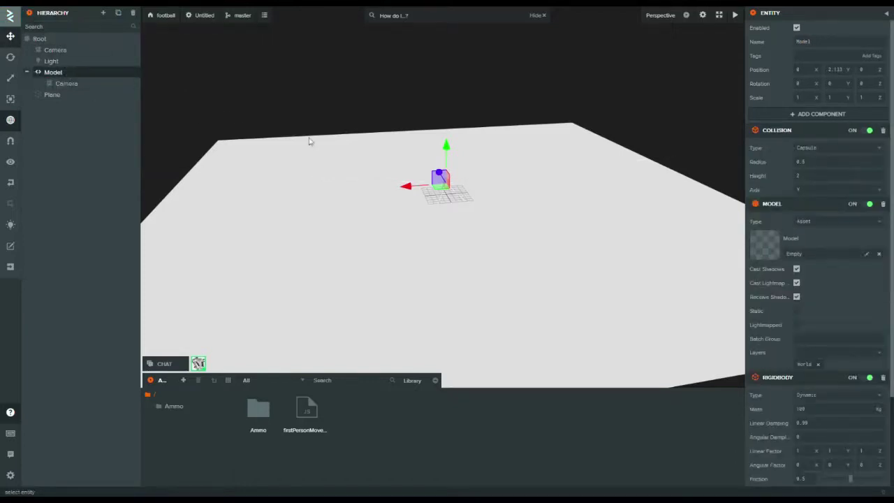
{"action": "scroll", "coordinate": [859, 450], "scroll_direction": "down", "scroll_amount": 3}
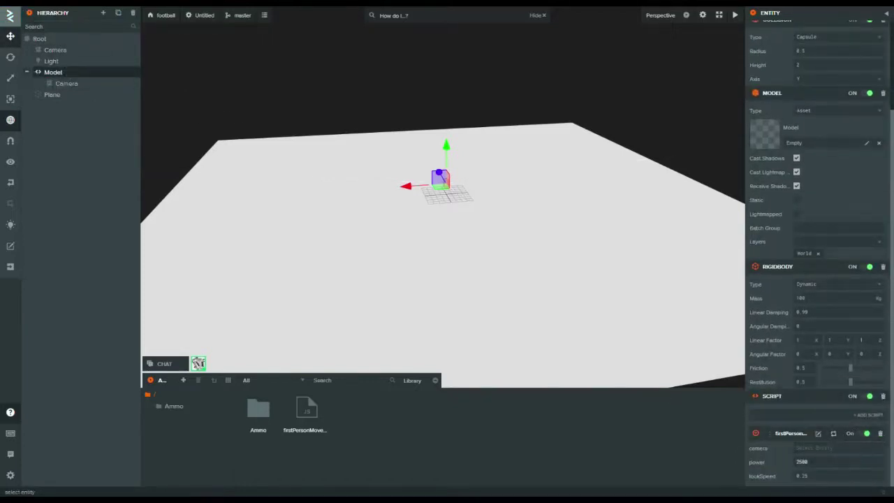
{"action": "left_click", "coordinate": [809, 448]}
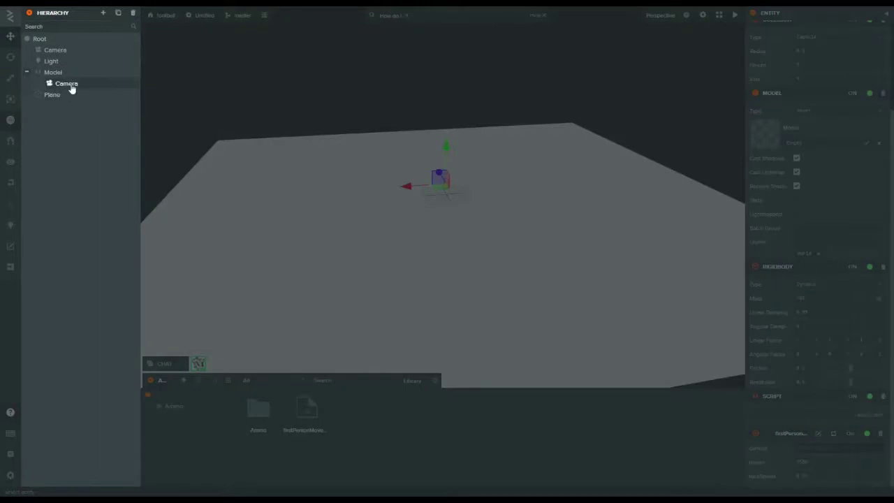
{"action": "left_click", "coordinate": [67, 83]}
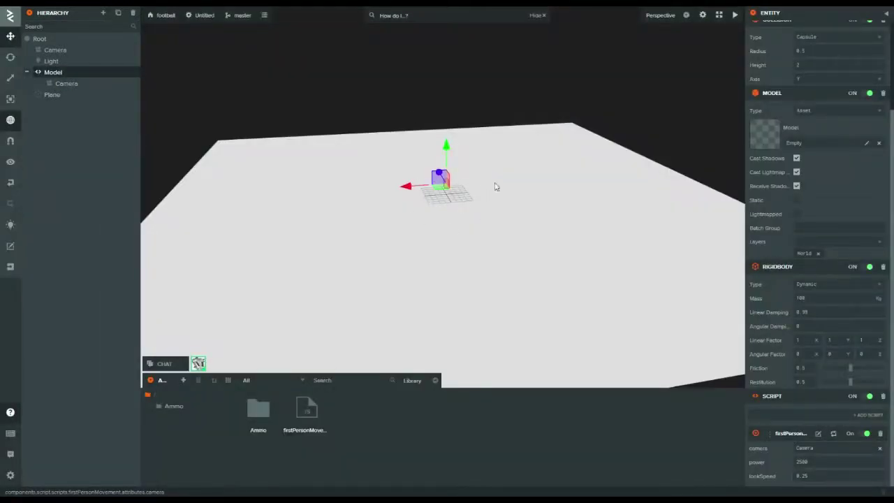
Examine the power and lookSpeed attributes of the firstPersonMovement script
{"action": "left_click", "coordinate": [813, 480]}
{"action": "left_click", "coordinate": [820, 461]}
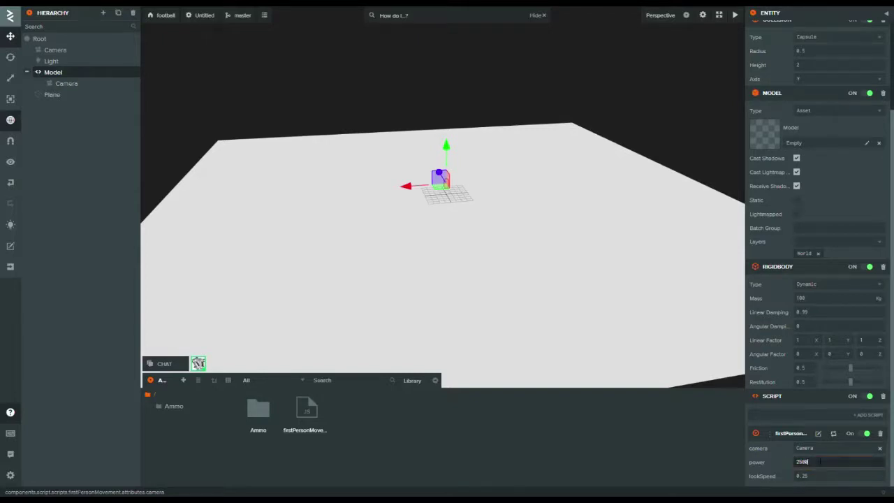
{"action": "left_click", "coordinate": [829, 482]}
{"action": "left_click", "coordinate": [791, 479]}
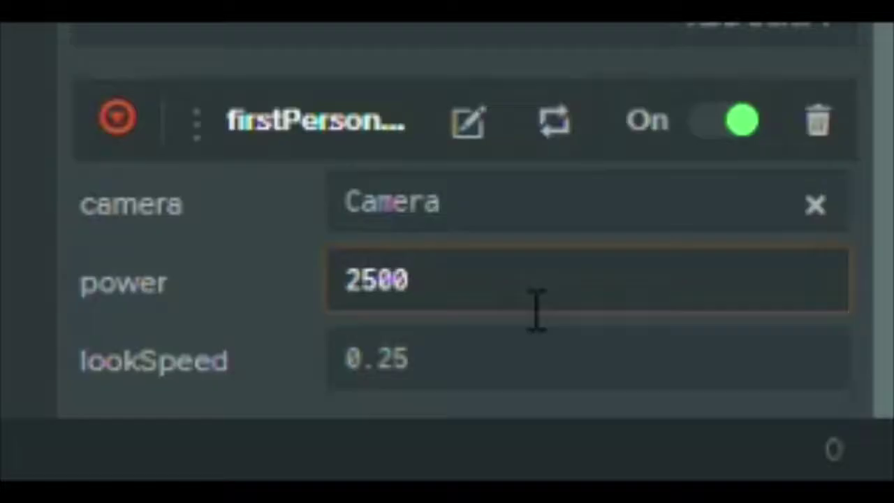
{"action": "mouse_move", "coordinate": [830, 466]}
{"action": "left_mouse_down"}
{"action": "mouse_move", "coordinate": [794, 468]}
{"action": "mouse_move", "coordinate": [834, 462]}
{"action": "left_mouse_up"}
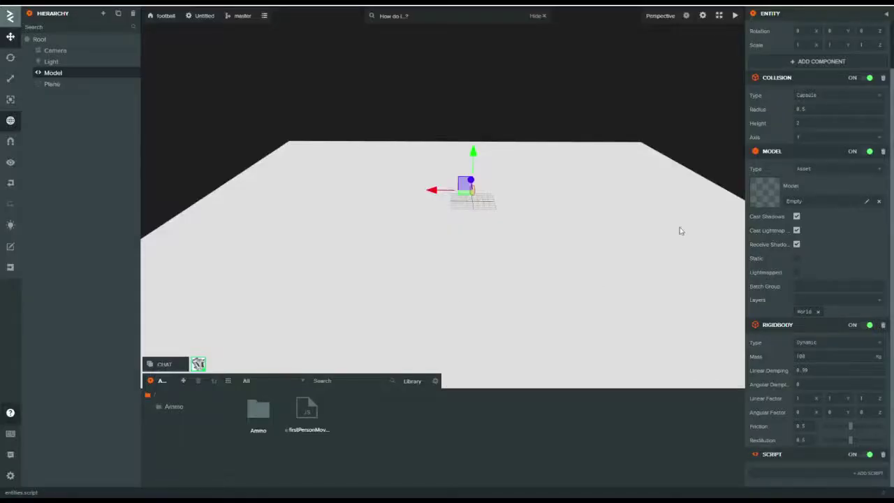
Change the Light entity's type from Directional to Spot
{"action": "left_click_drag", "start_coordinate": [479, 67], "coordinate": [510, 72]}
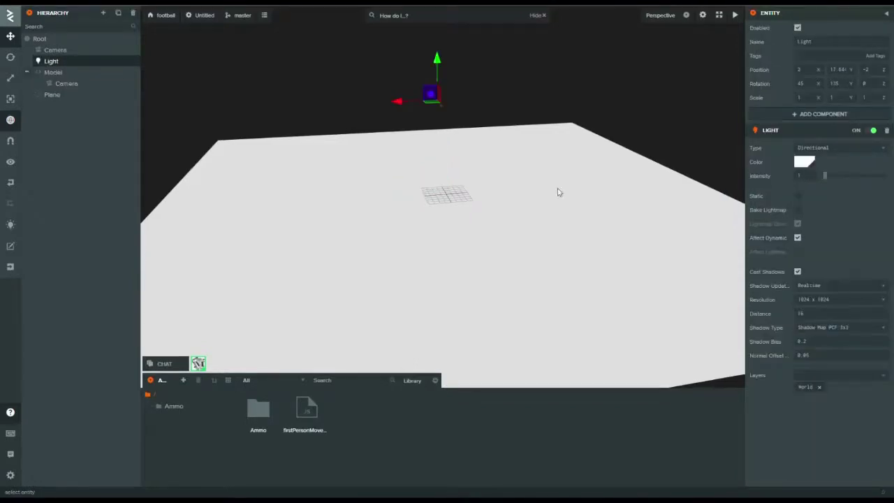
{"action": "left_click", "coordinate": [834, 148]}
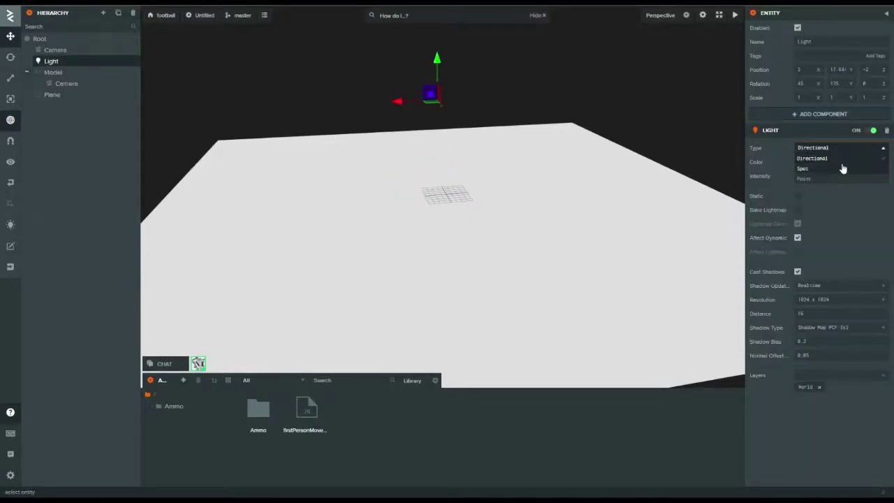
{"action": "left_click", "coordinate": [803, 168]}
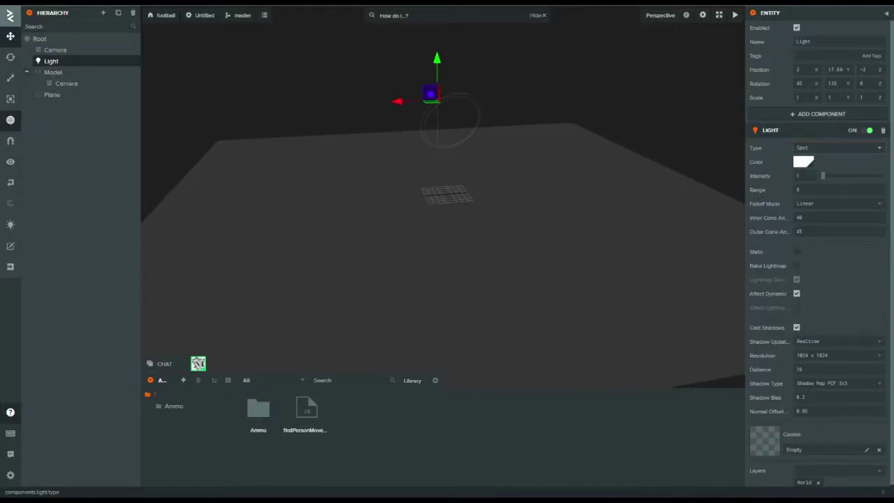
Set the spot light's range to 50 and move it above the plane to about X 12.4, Y 25.9
{"action": "key", "text": "BackSpace"}
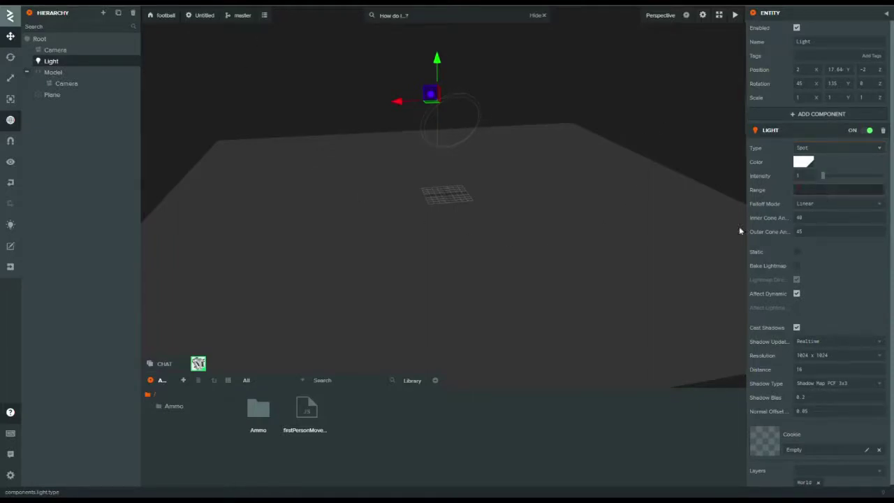
{"action": "type", "text": "50"}
{"action": "key", "text": "Return"}
{"action": "left_click_drag", "start_coordinate": [477, 91], "coordinate": [420, 63]}
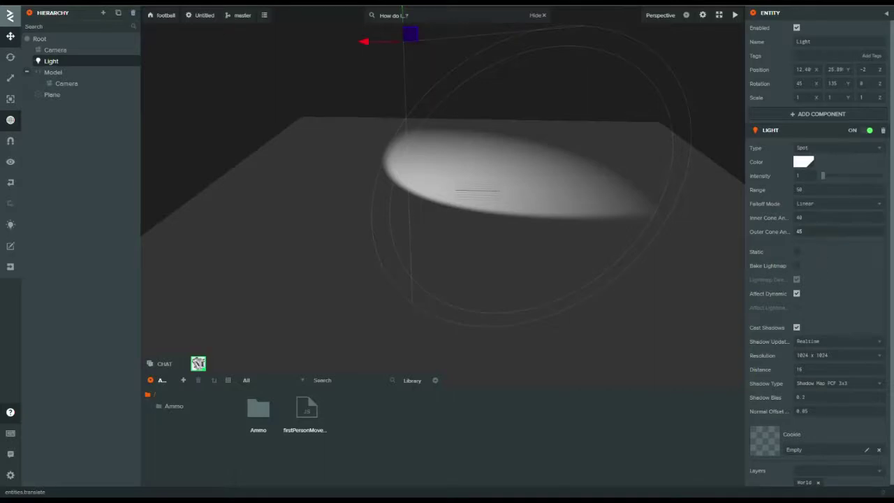
{"action": "left_click", "coordinate": [105, 72]}
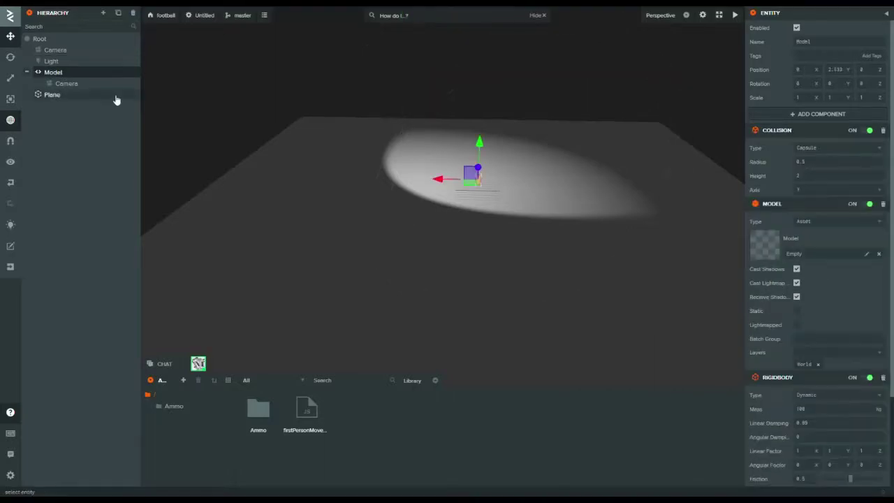
{"action": "left_click", "coordinate": [125, 83]}
{"action": "left_click", "coordinate": [108, 72]}
{"action": "left_click", "coordinate": [119, 51]}
{"action": "left_click", "coordinate": [119, 61]}
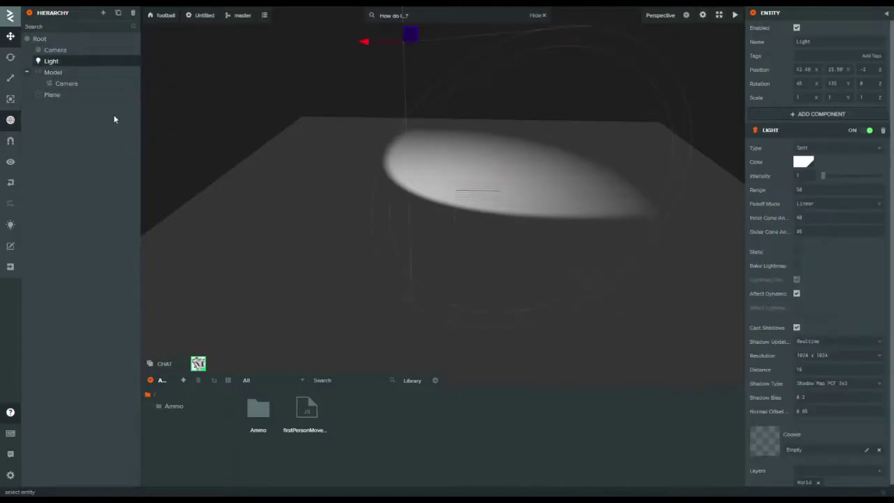
Add a Sphere primitive as a child of the Plane entity
{"action": "left_click", "coordinate": [109, 95]}
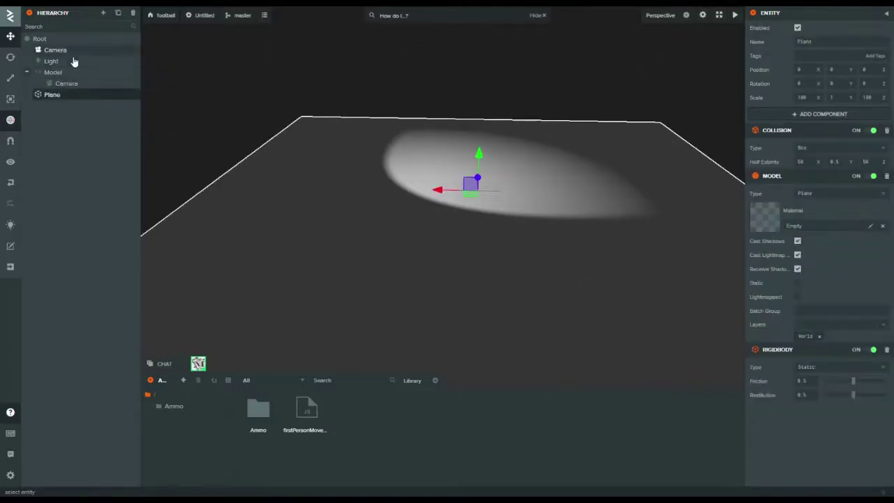
{"action": "left_click", "coordinate": [104, 15]}
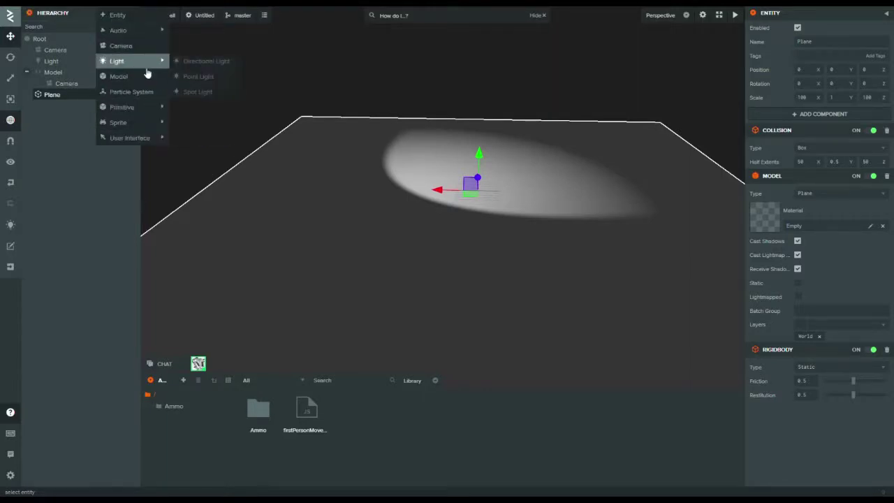
{"action": "mouse_move", "coordinate": [146, 112]}
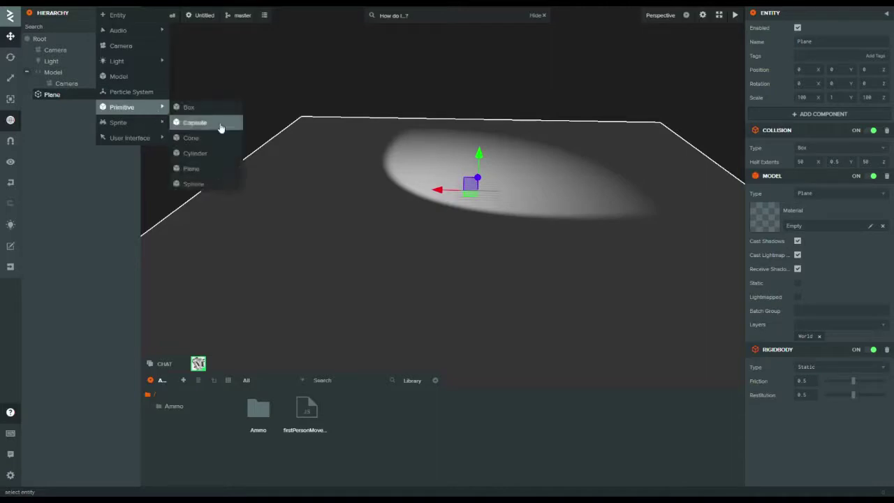
{"action": "left_click", "coordinate": [212, 184]}
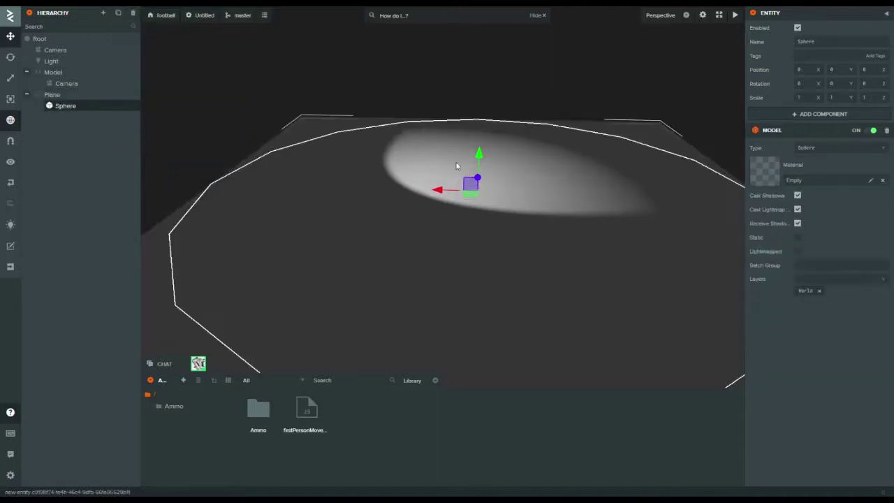
{"action": "scroll", "coordinate": [199, 143], "scroll_direction": "down", "scroll_amount": 5}
{"action": "scroll", "coordinate": [210, 158], "scroll_direction": "up", "scroll_amount": 4}
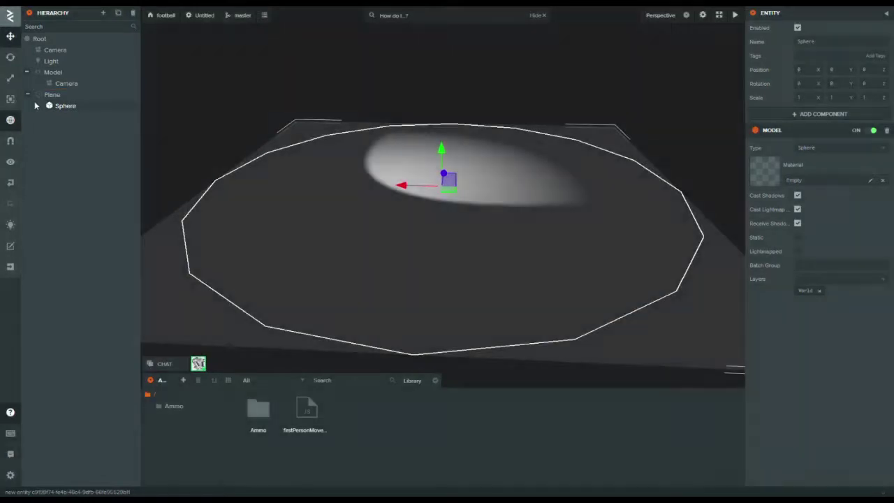
Move the Sphere entity out of the Plane to the Root level and raise it above the plane to about Y 1.84
{"action": "left_click_drag", "start_coordinate": [72, 110], "coordinate": [28, 93]}
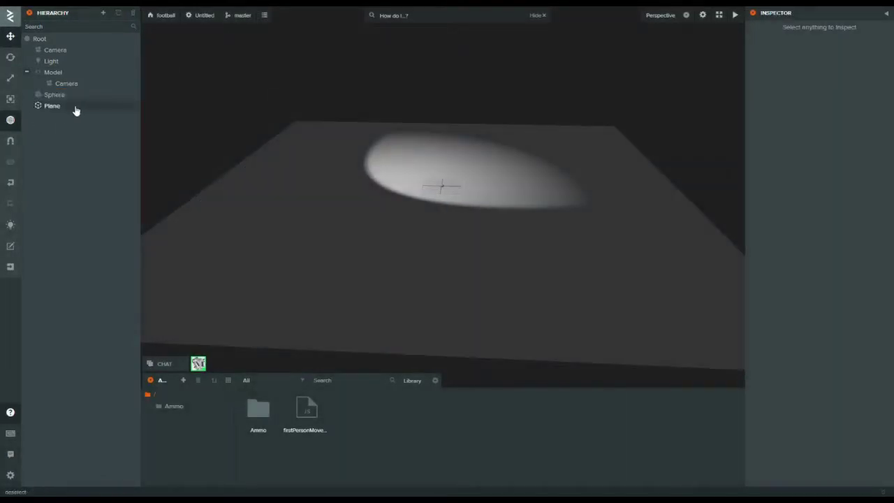
{"action": "left_click", "coordinate": [52, 95]}
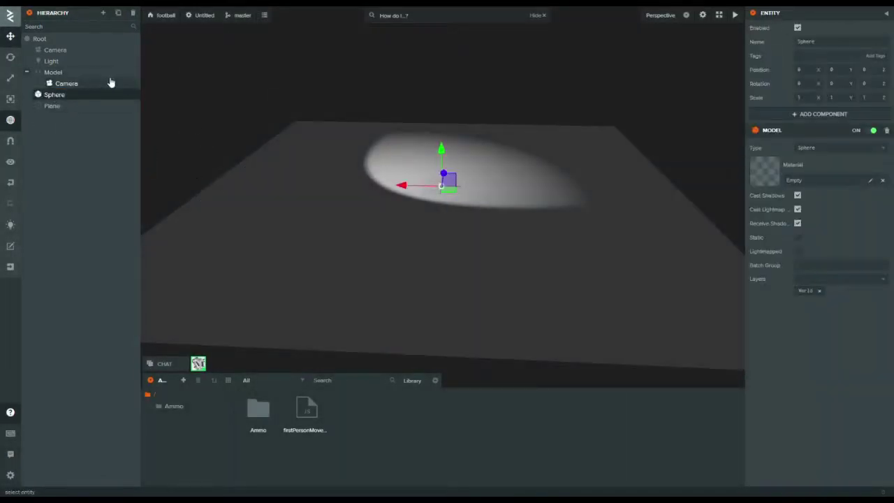
{"action": "scroll", "coordinate": [355, 179], "scroll_direction": "up", "scroll_amount": 4}
{"action": "scroll", "coordinate": [356, 179], "scroll_direction": "up", "scroll_amount": 2}
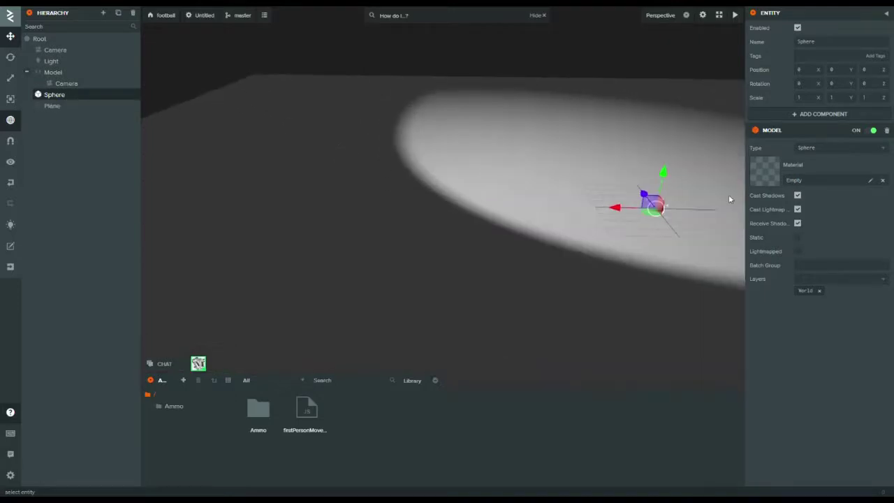
{"action": "scroll", "coordinate": [729, 194], "scroll_direction": "down", "scroll_amount": 2}
{"action": "left_click", "coordinate": [670, 204]}
{"action": "left_click_drag", "start_coordinate": [676, 199], "coordinate": [621, 204]}
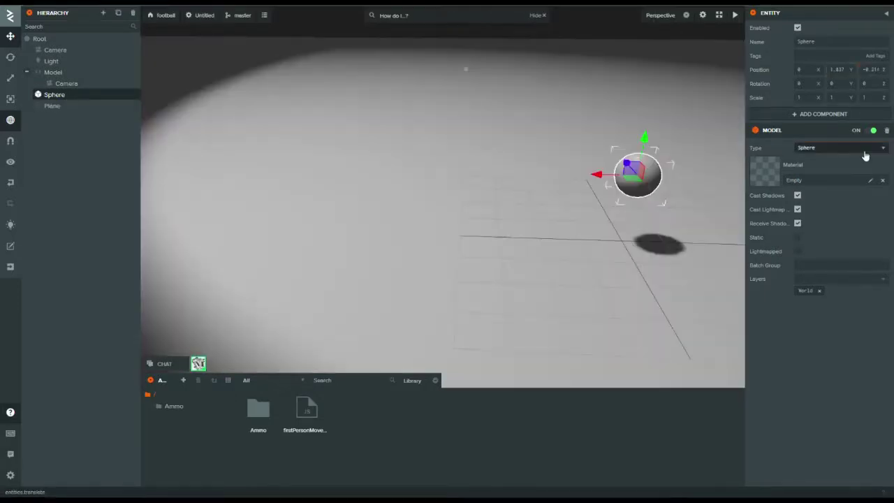
Add a Collision component to the Sphere entity and set its collision type to Sphere
{"action": "left_click", "coordinate": [864, 153]}
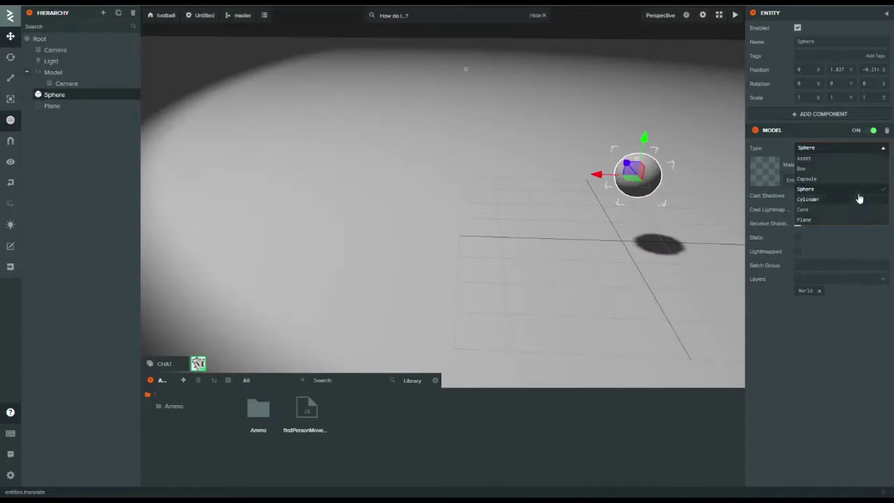
{"action": "left_click", "coordinate": [858, 190]}
{"action": "left_click", "coordinate": [828, 117]}
{"action": "left_click", "coordinate": [826, 115]}
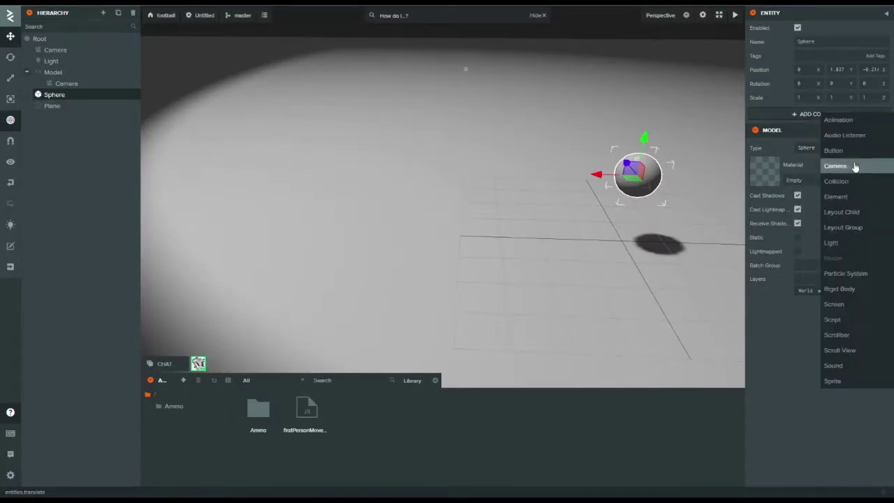
{"action": "left_click", "coordinate": [863, 181]}
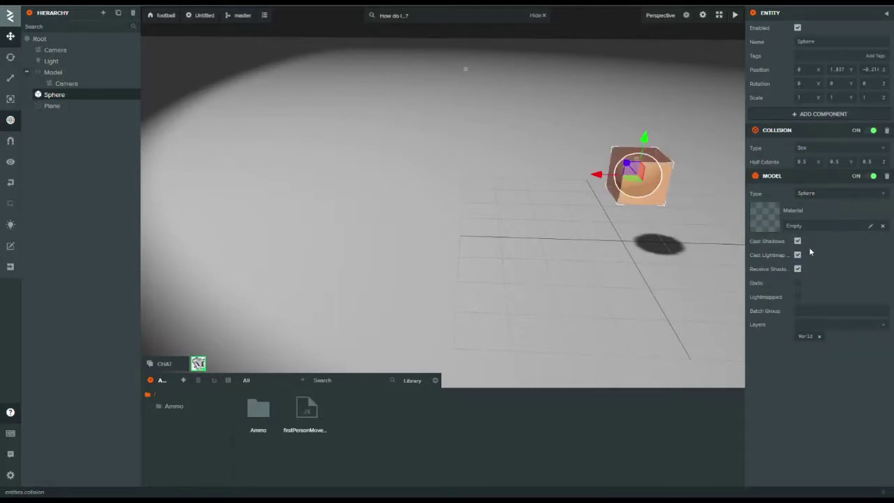
{"action": "left_click", "coordinate": [829, 149]}
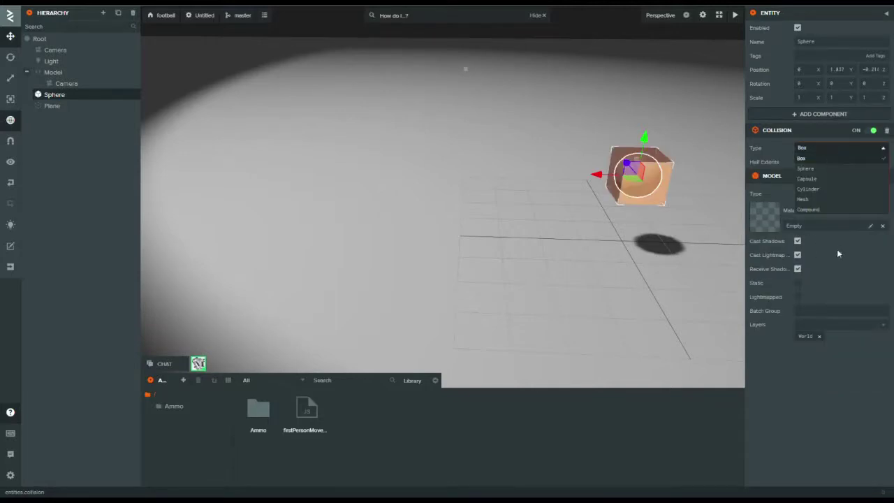
{"action": "left_click", "coordinate": [840, 169]}
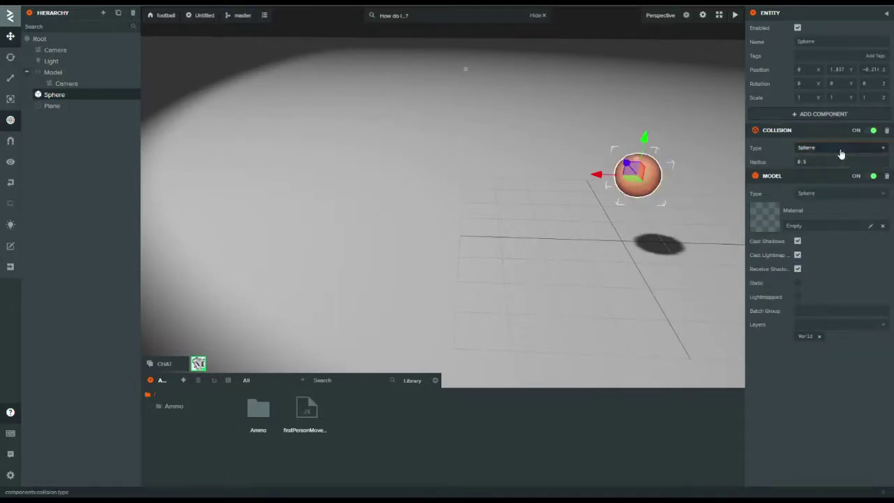
Add a Rigid Body component to the Sphere entity and set its type to Dynamic
{"action": "right_click_drag", "start_coordinate": [698, 115], "coordinate": [724, 114]}
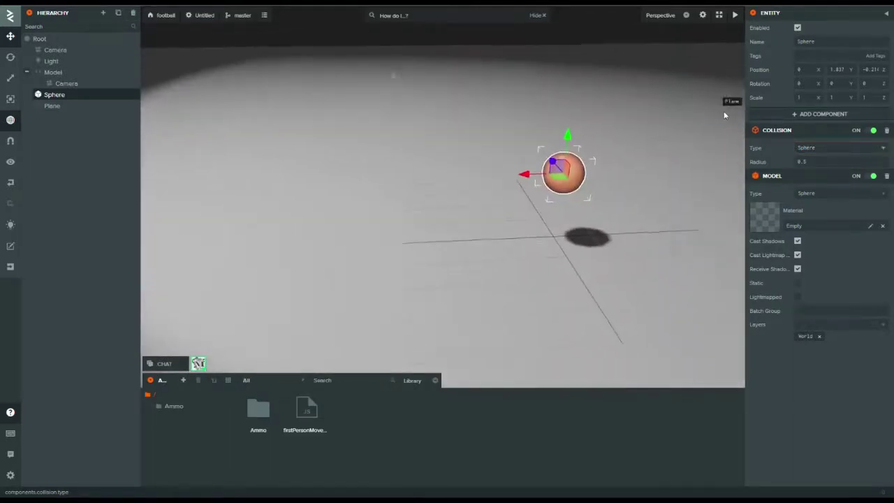
{"action": "scroll", "coordinate": [656, 124], "scroll_direction": "up", "scroll_amount": 5}
{"action": "scroll", "coordinate": [641, 125], "scroll_direction": "up", "scroll_amount": 4}
{"action": "scroll", "coordinate": [379, 149], "scroll_direction": "down", "scroll_amount": 10}
{"action": "right_click_drag", "start_coordinate": [248, 157], "coordinate": [185, 152]}
{"action": "right_click_drag", "start_coordinate": [268, 115], "coordinate": [247, 109]}
{"action": "scroll", "coordinate": [311, 136], "scroll_direction": "up", "scroll_amount": 5}
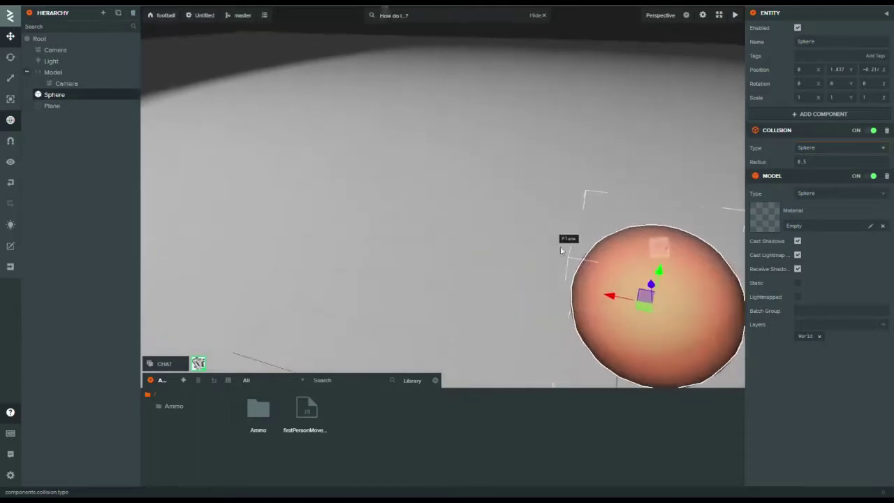
{"action": "right_click_drag", "start_coordinate": [656, 149], "coordinate": [718, 171]}
{"action": "left_click", "coordinate": [820, 114]}
{"action": "left_click", "coordinate": [826, 291]}
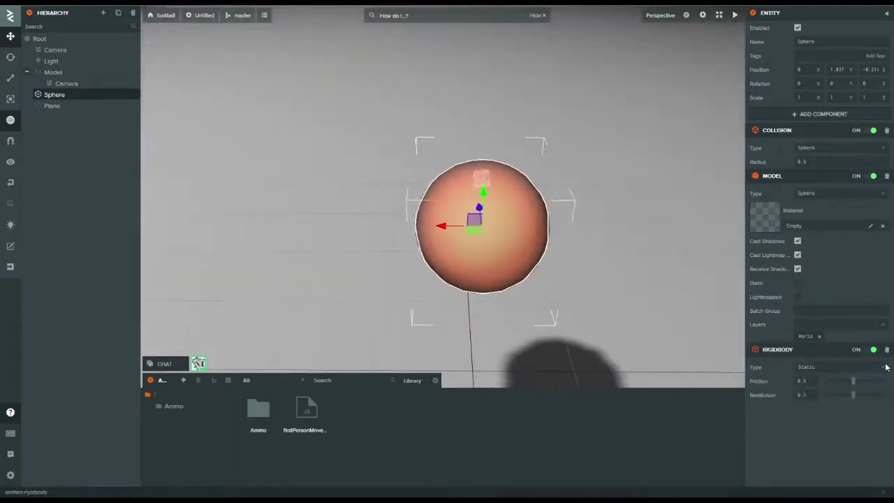
{"action": "left_click", "coordinate": [838, 367]}
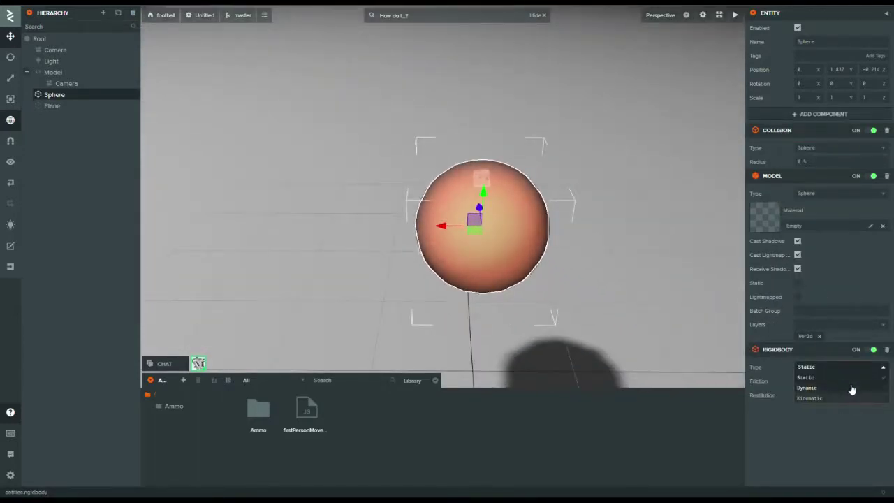
{"action": "left_click", "coordinate": [851, 387]}
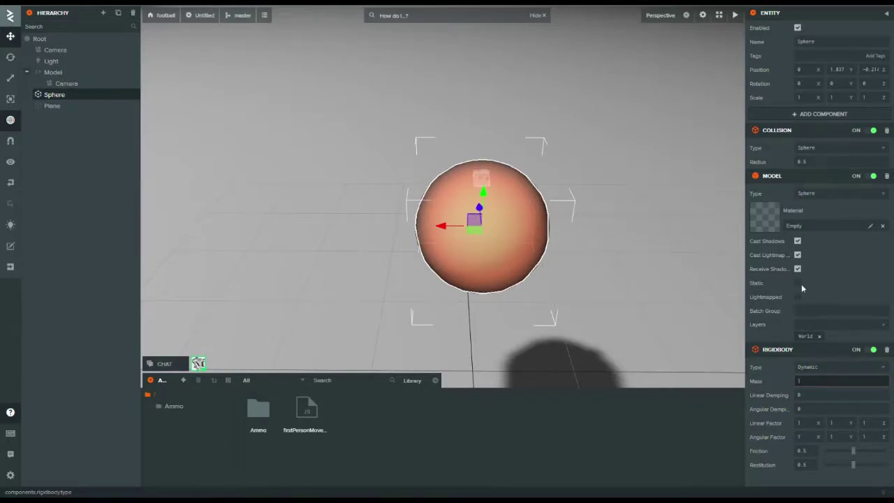
Set the sphere's rigid body mass to 40 kg and its restitution to 1
{"action": "type", "text": "40"}
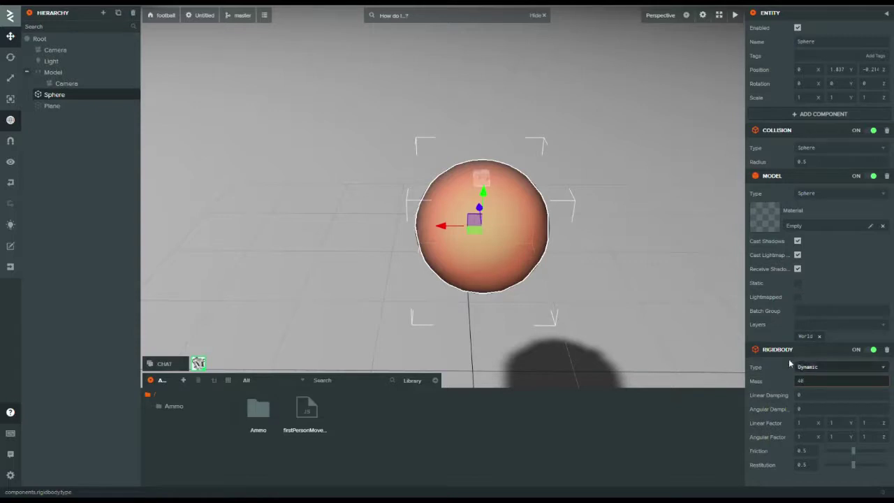
{"action": "key", "text": "Return"}
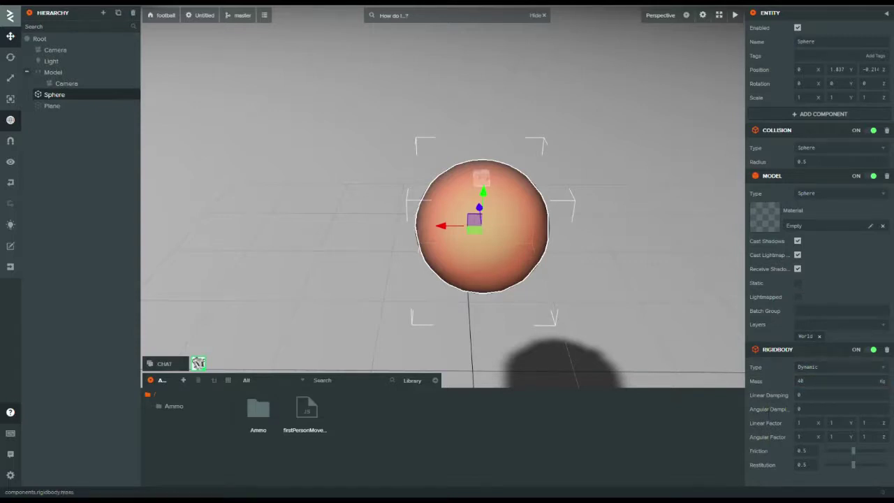
{"action": "mouse_move", "coordinate": [775, 392]}
Raise the Sphere entity high above the plane to about Y 58
{"action": "scroll", "coordinate": [584, 202], "scroll_direction": "down", "scroll_amount": 10}
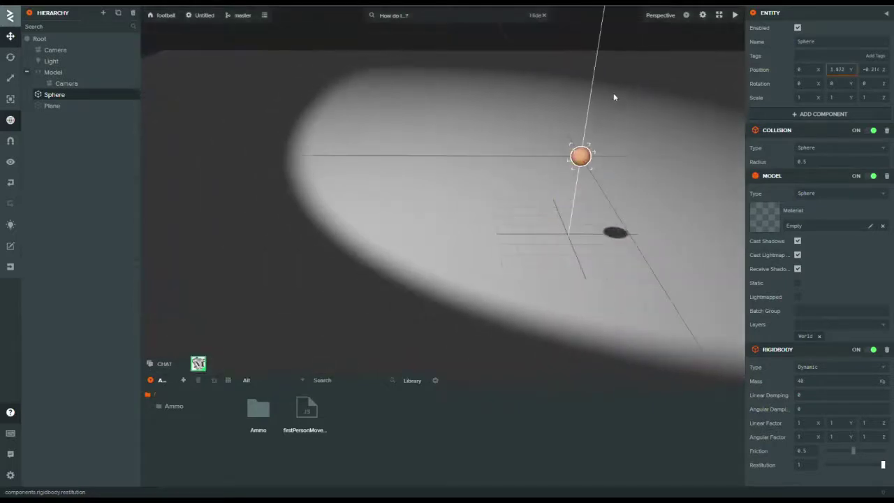
{"action": "scroll", "coordinate": [661, 133], "scroll_direction": "down", "scroll_amount": 8}
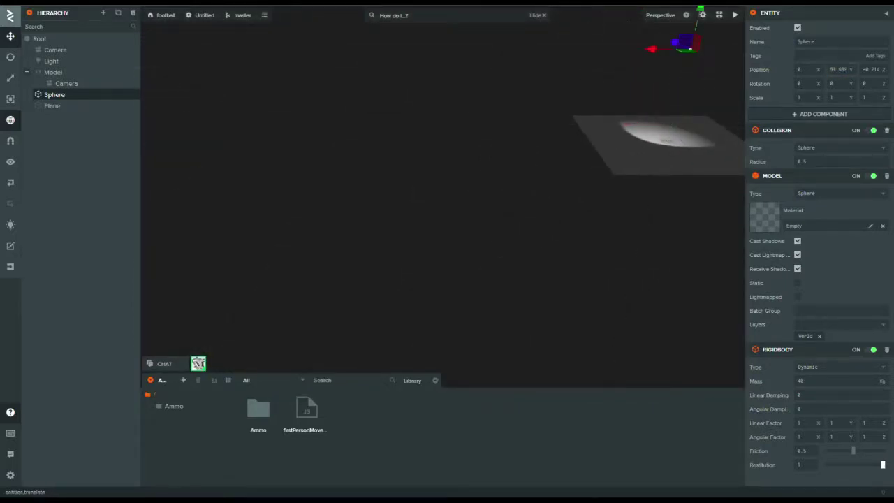
{"action": "scroll", "coordinate": [697, 62], "scroll_direction": "down", "scroll_amount": 5}
{"action": "scroll", "coordinate": [691, 134], "scroll_direction": "up", "scroll_amount": 5}
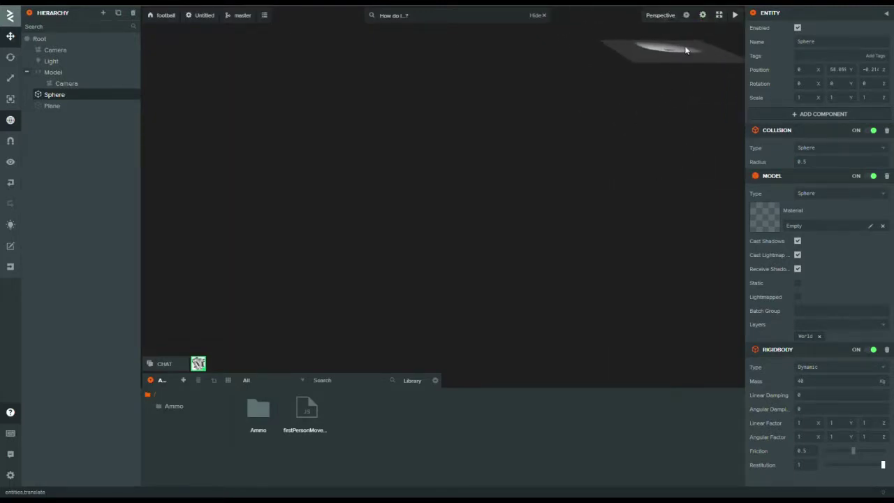
{"action": "scroll", "coordinate": [685, 50], "scroll_direction": "up", "scroll_amount": 10}
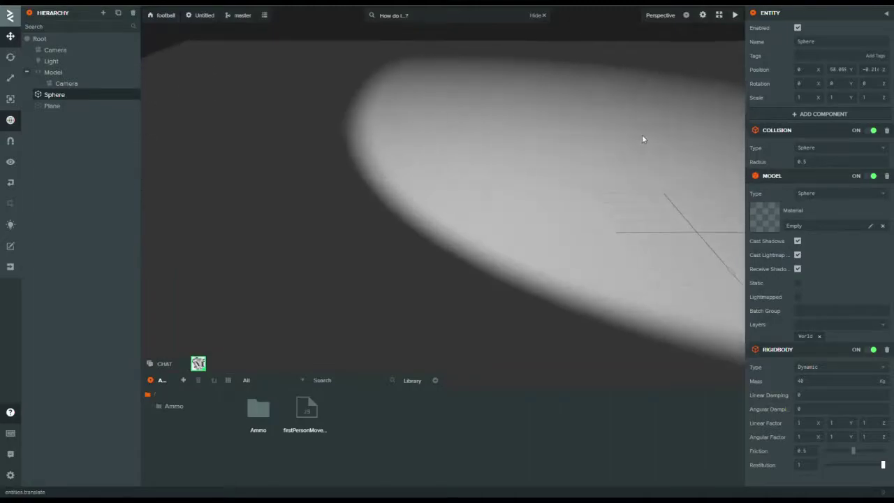
Launch the scene and test looking around and walking forward with the first-person player
{"action": "left_click", "coordinate": [734, 15]}
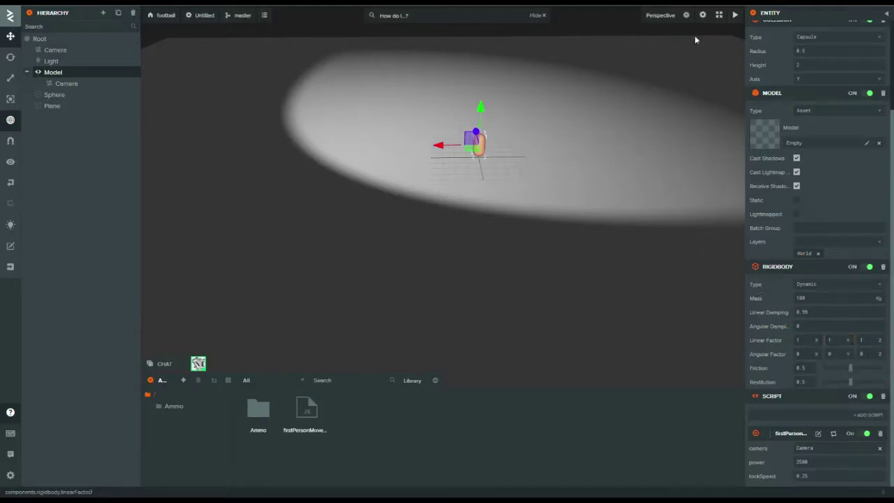
{"action": "left_click", "coordinate": [736, 16]}
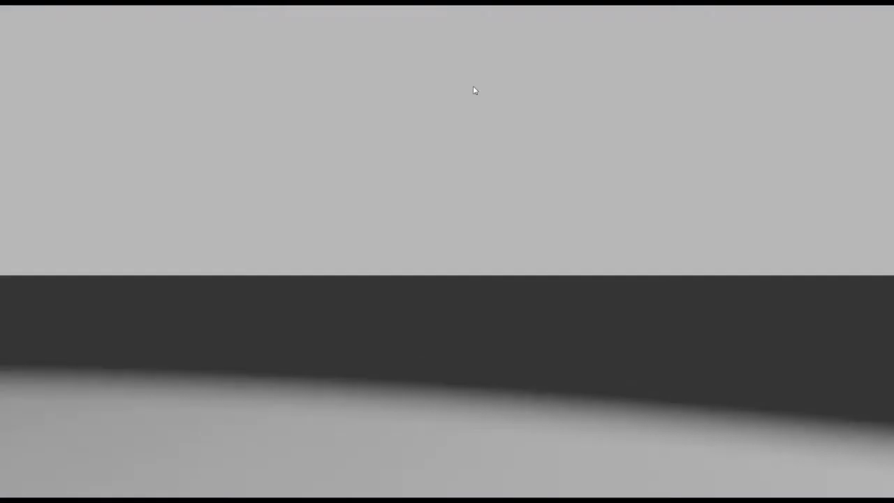
{"action": "left_click", "coordinate": [414, 202]}
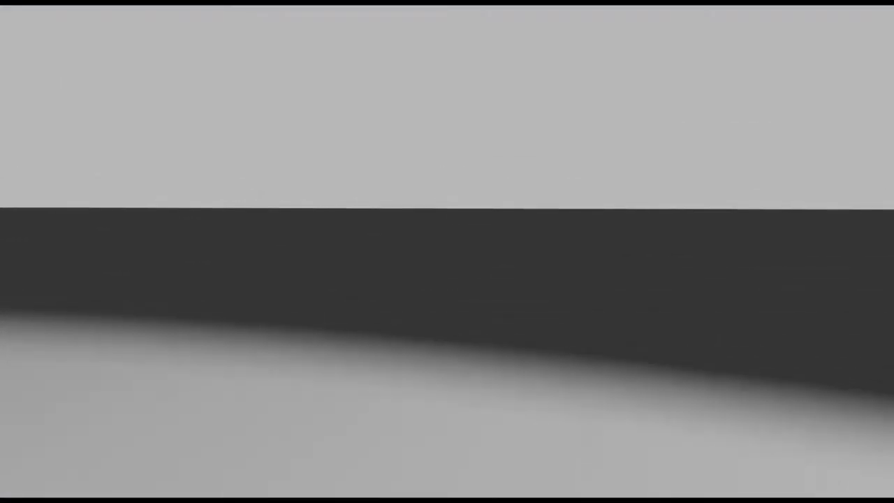
{"action": "key", "text": "w"}
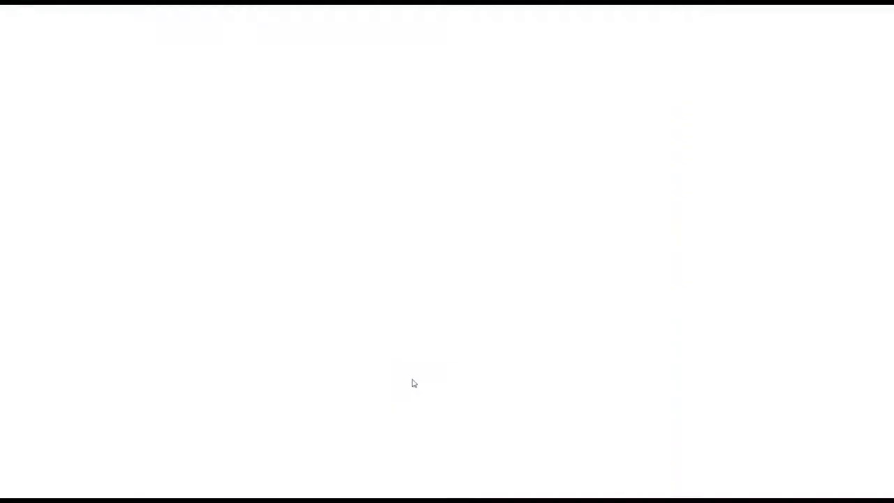
Find the Eyeball asset in the PlayCanvas Store and download it into the football project
{"action": "scroll", "coordinate": [433, 320], "scroll_direction": "down", "scroll_amount": 4}
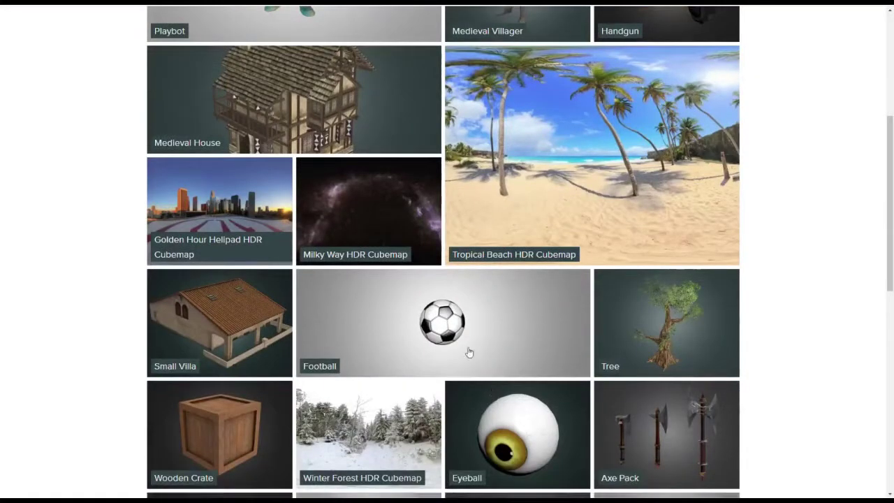
{"action": "scroll", "coordinate": [496, 308], "scroll_direction": "down", "scroll_amount": 4}
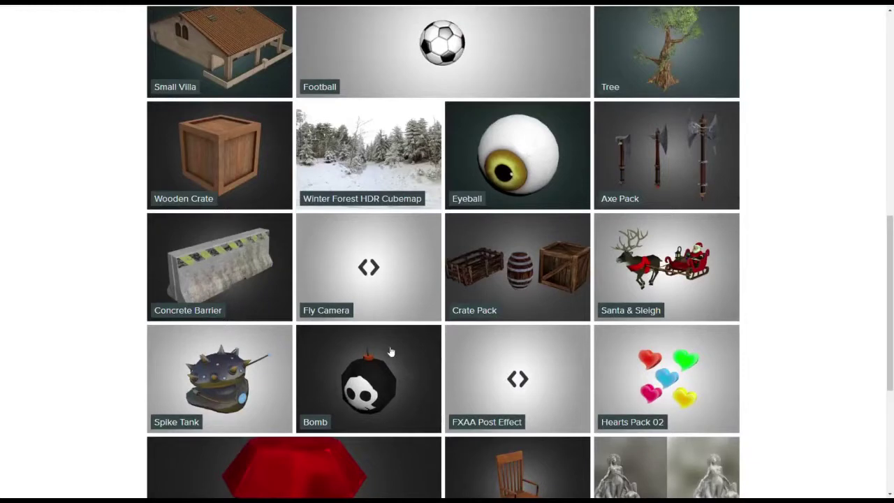
{"action": "left_click", "coordinate": [517, 162]}
{"action": "left_click", "coordinate": [685, 430]}
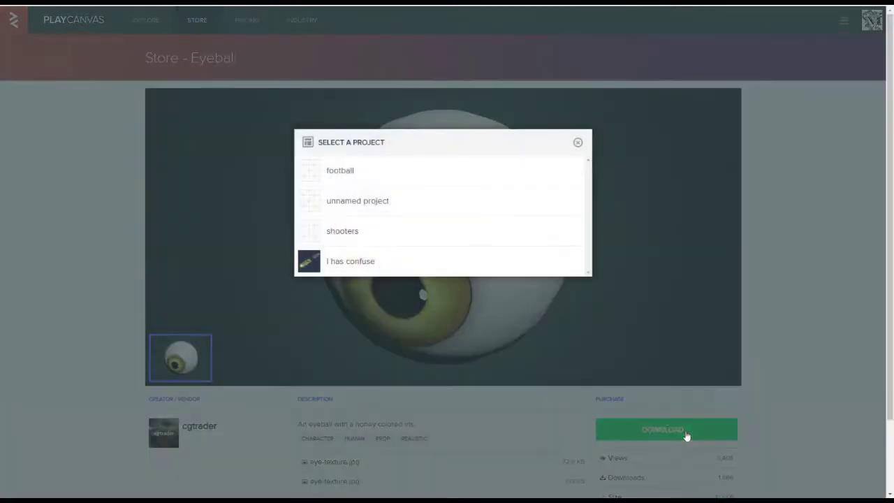
{"action": "left_click", "coordinate": [391, 202]}
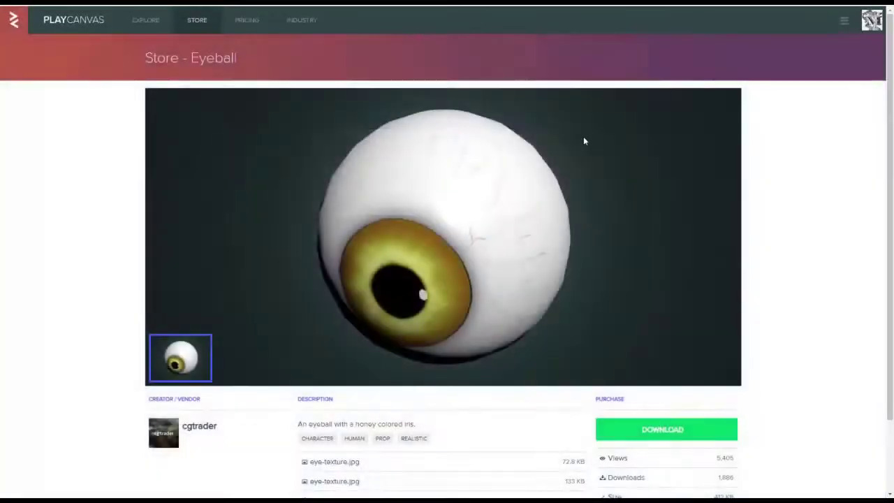
{"action": "left_click", "coordinate": [678, 437]}
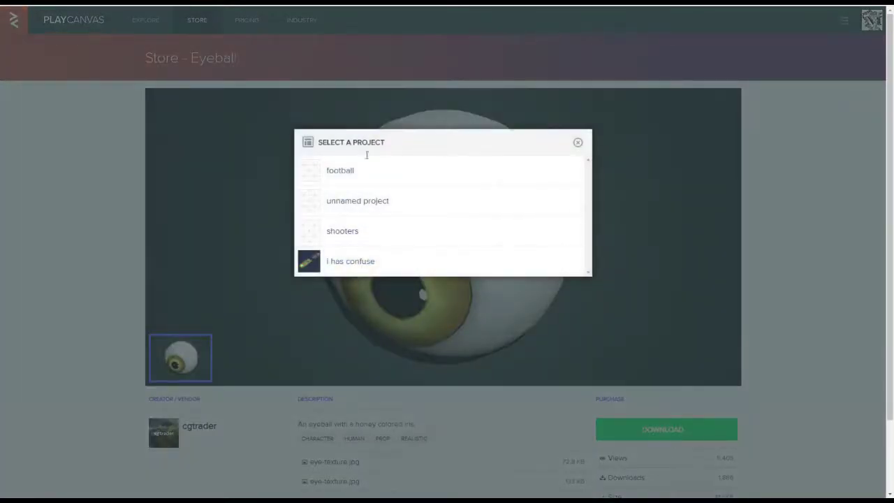
{"action": "left_click", "coordinate": [372, 175]}
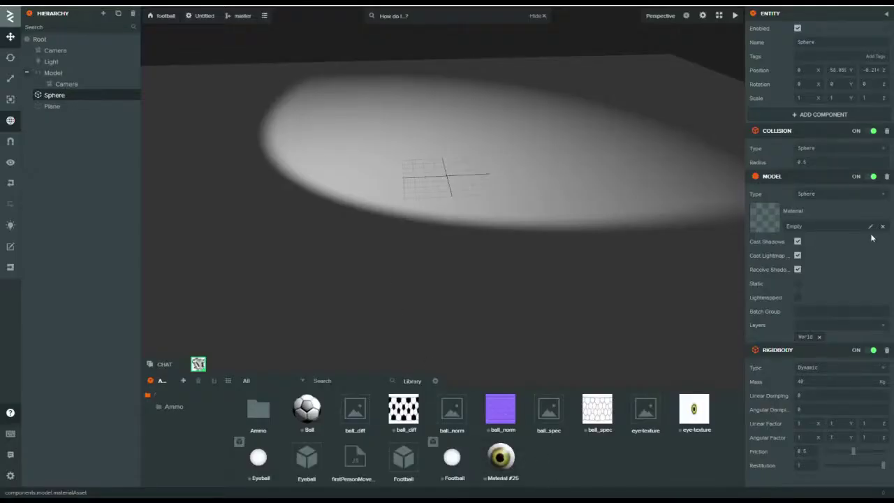
Assign the Ball material to the Sphere entity's model and launch the scene
{"action": "left_click", "coordinate": [870, 230]}
{"action": "left_click", "coordinate": [267, 421]}
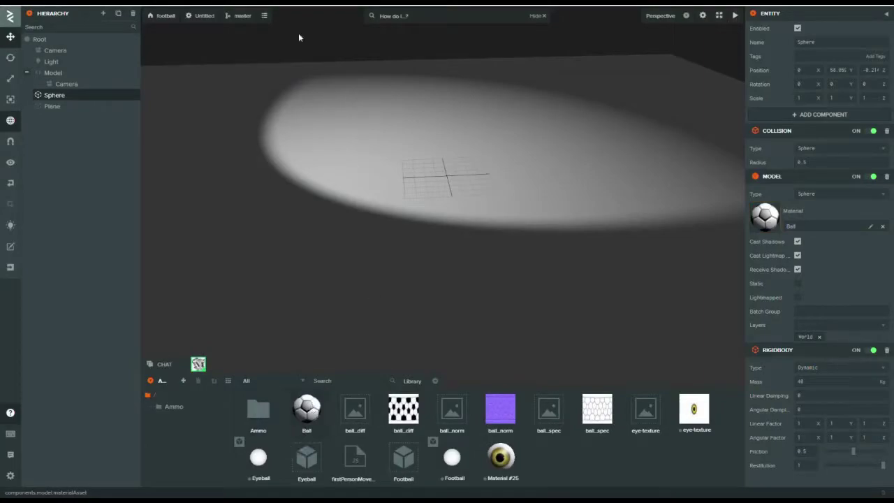
{"action": "left_click", "coordinate": [745, 14]}
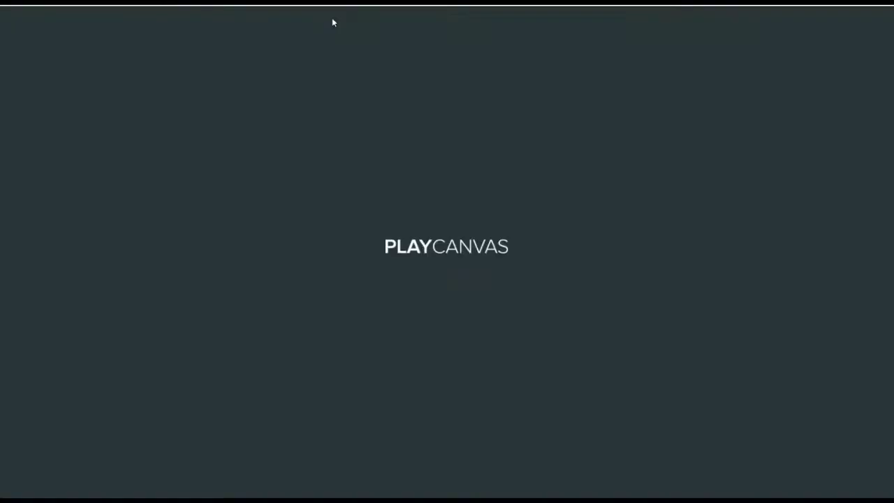